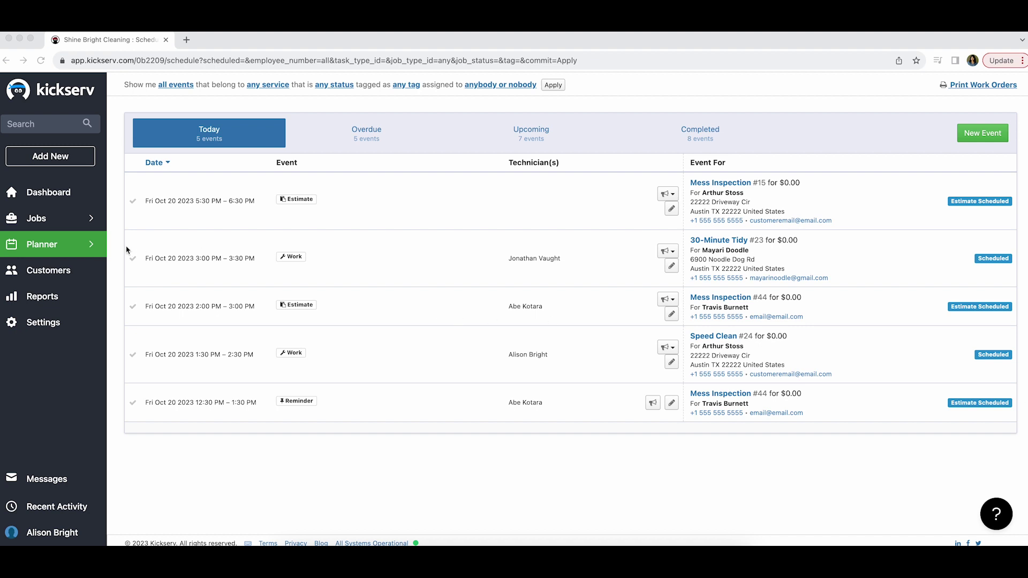
Load the Schedule page and peek at its service, status, tag and assignee filters
left_click(56, 251)
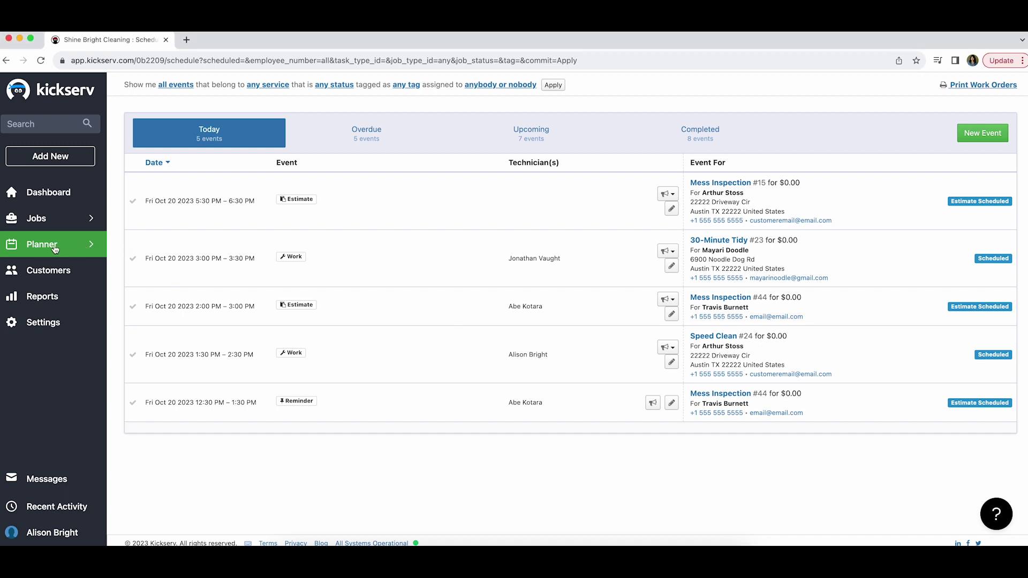
mouse_move(54, 244)
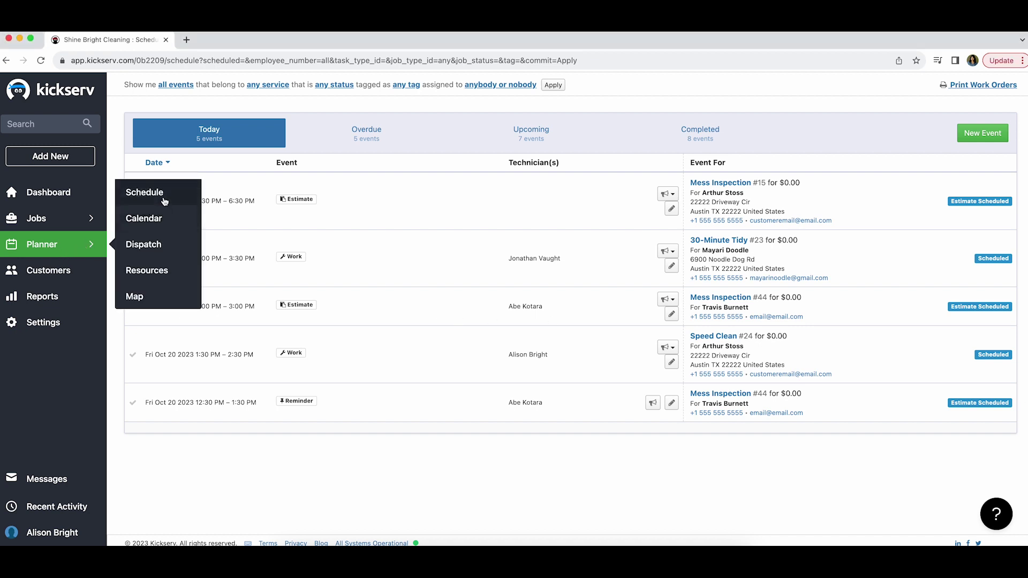
left_click(164, 201)
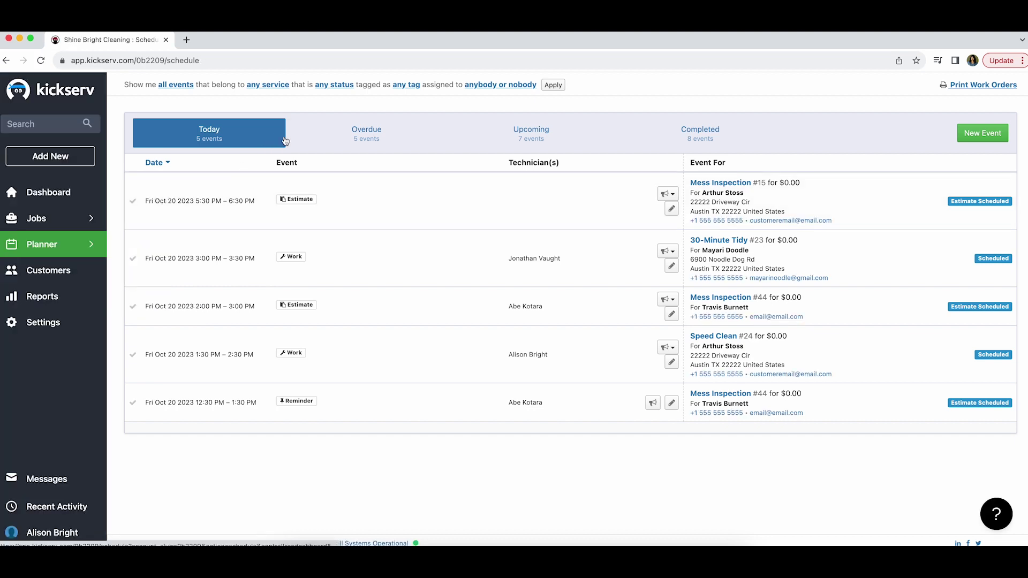
left_click(271, 88)
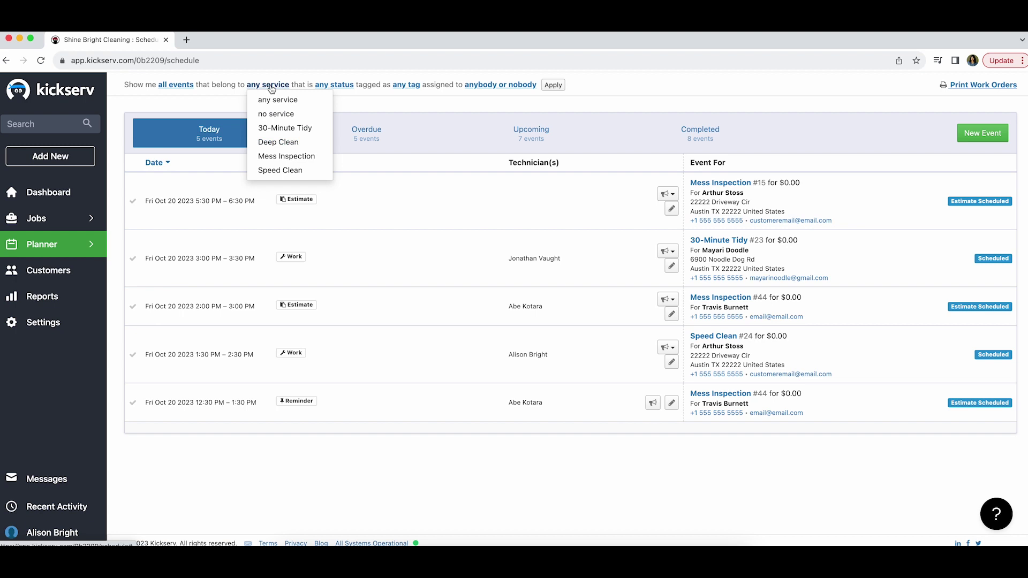
left_click(271, 87)
left_click(332, 87)
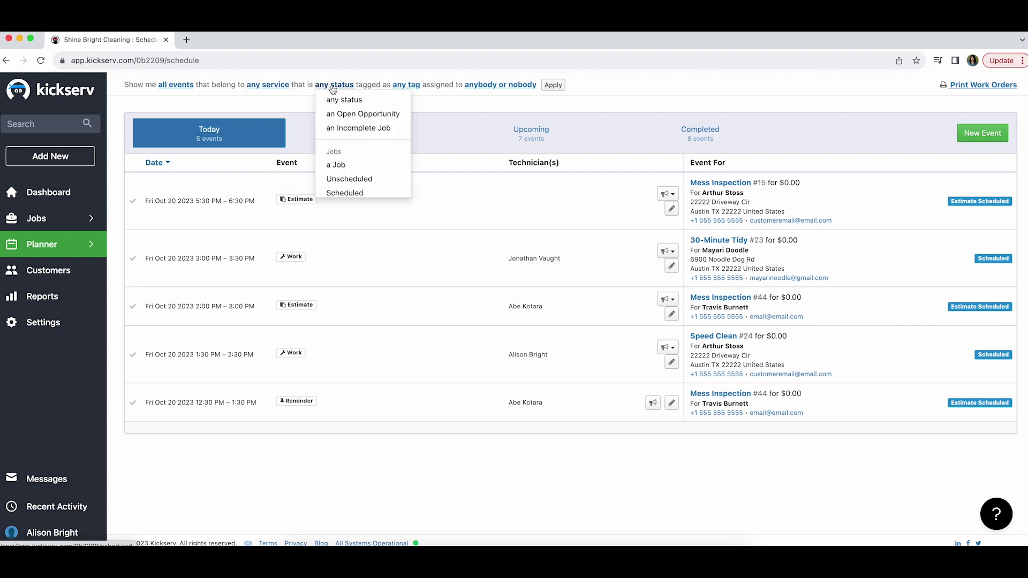
left_click(333, 87)
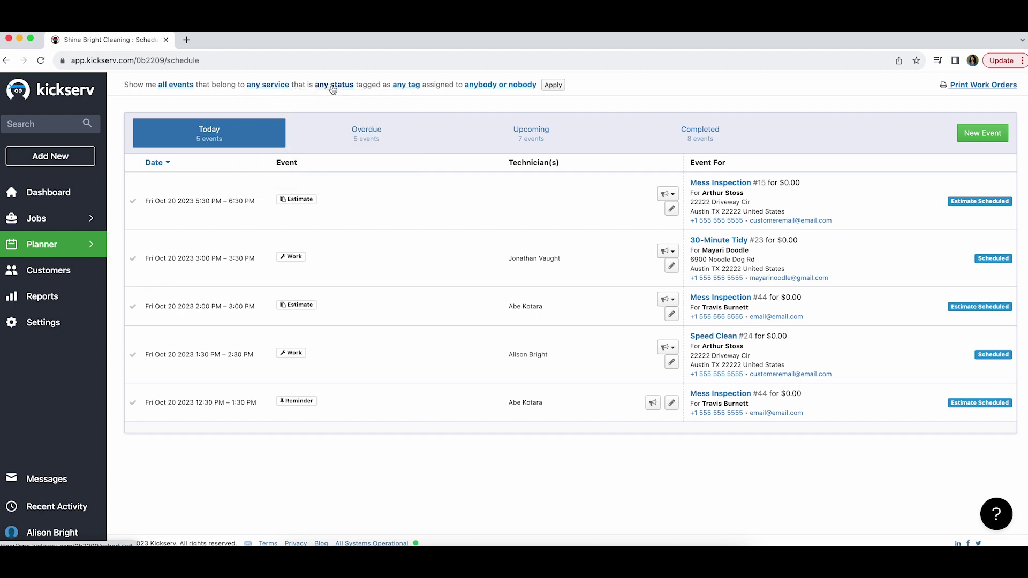
left_click(401, 87)
left_click(400, 87)
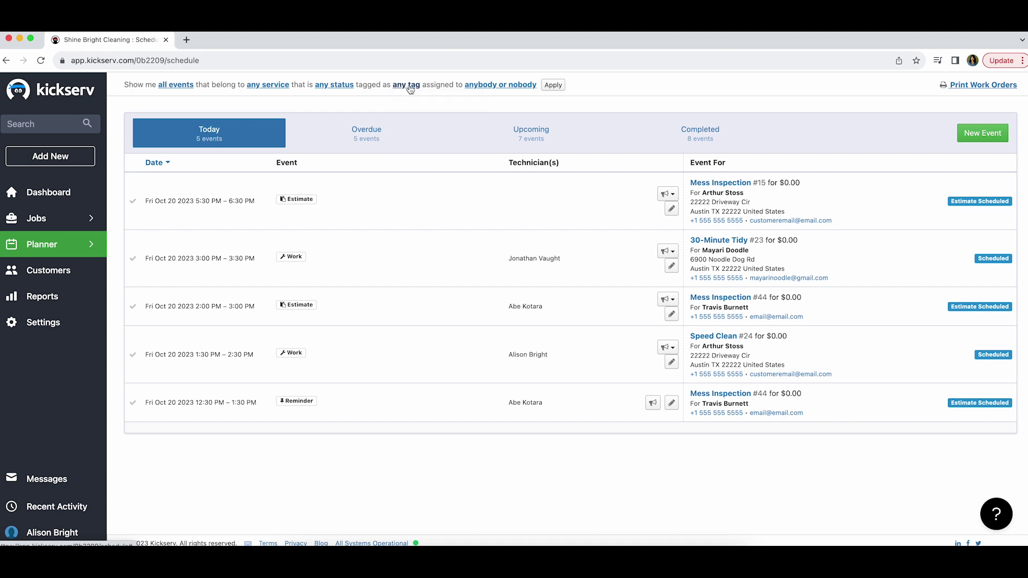
left_click(488, 87)
left_click(489, 87)
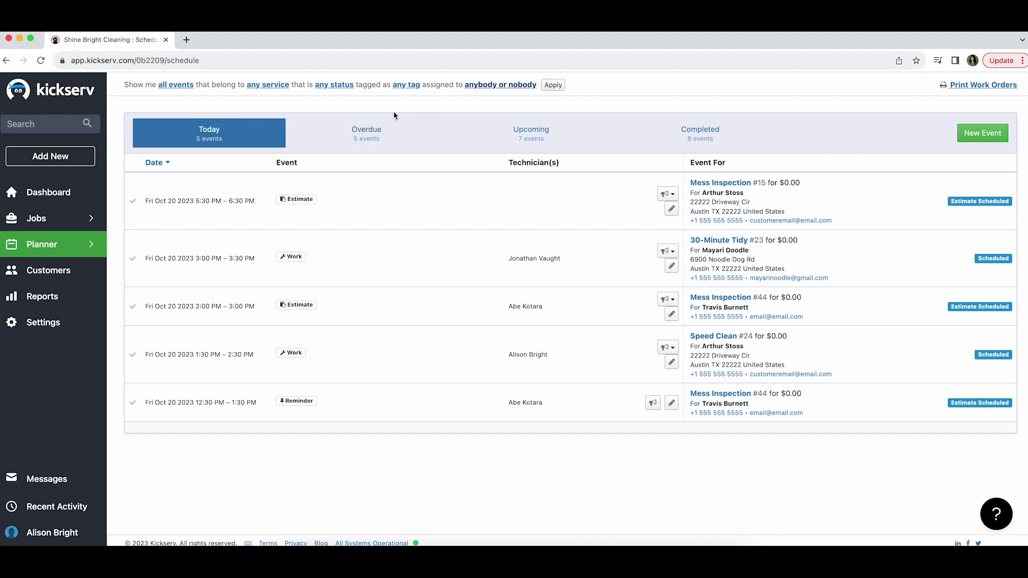
Show the Overdue, Upcoming and Completed event lists, then the weekly calendar
left_click(290, 125)
left_click(551, 125)
left_click(693, 143)
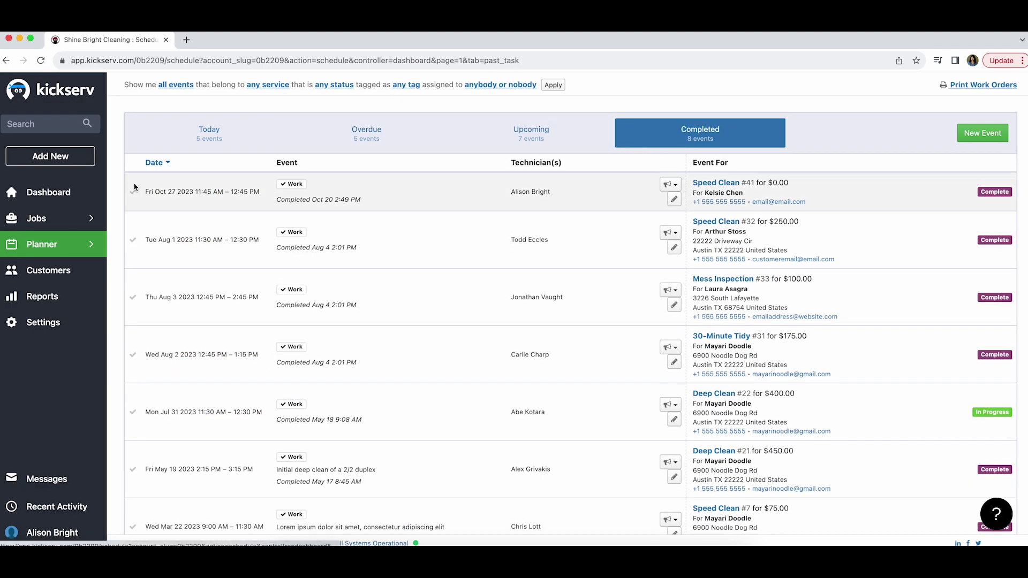
mouse_move(53, 245)
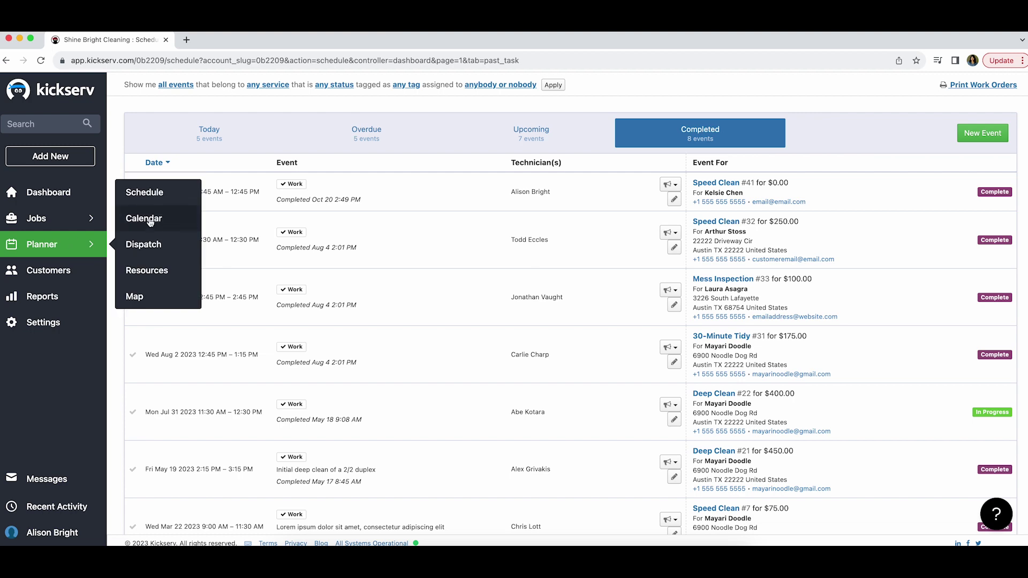
left_click(149, 221)
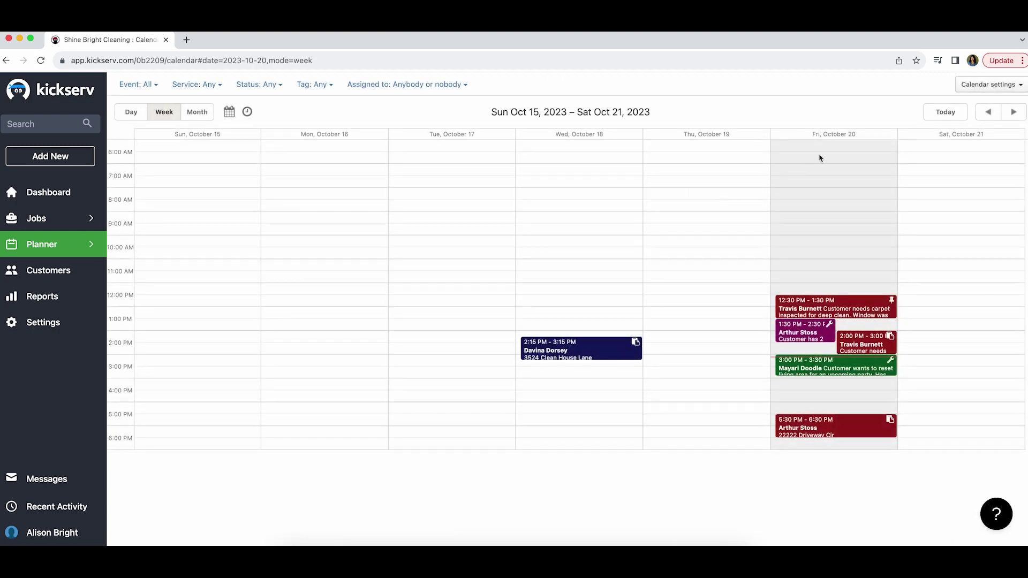
Advance the calendar one week, then go to Settings and its Services list
left_click(1013, 112)
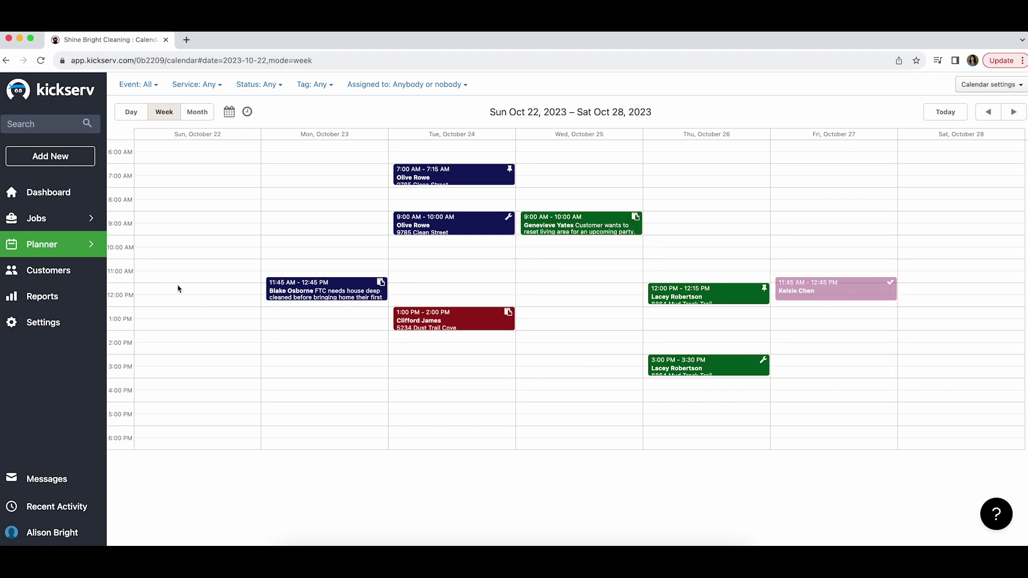
left_click(73, 325)
left_click(871, 301)
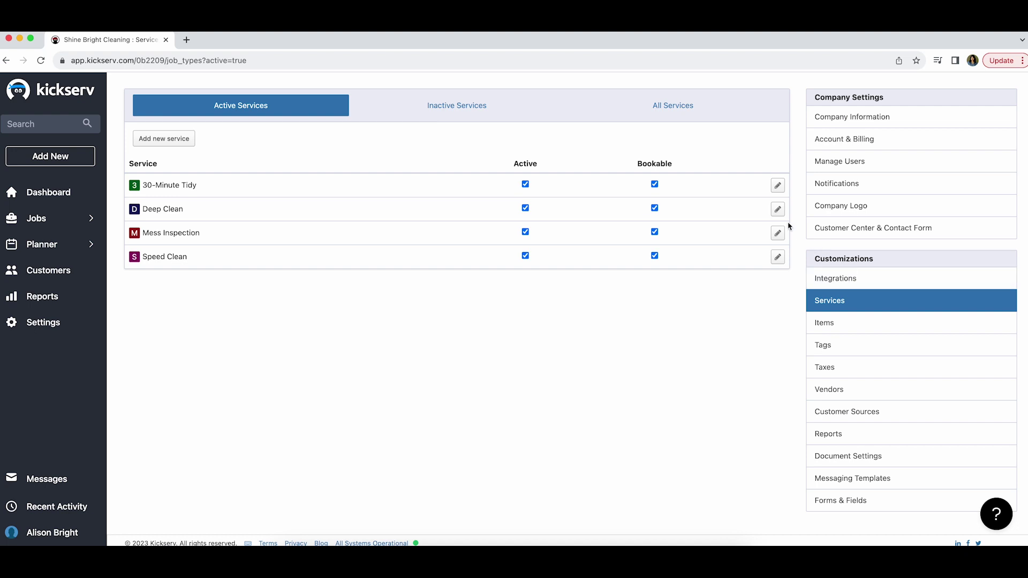
View the 30-Minute Tidy service's edit form, then return to the Oct 15–21 calendar
left_click(778, 185)
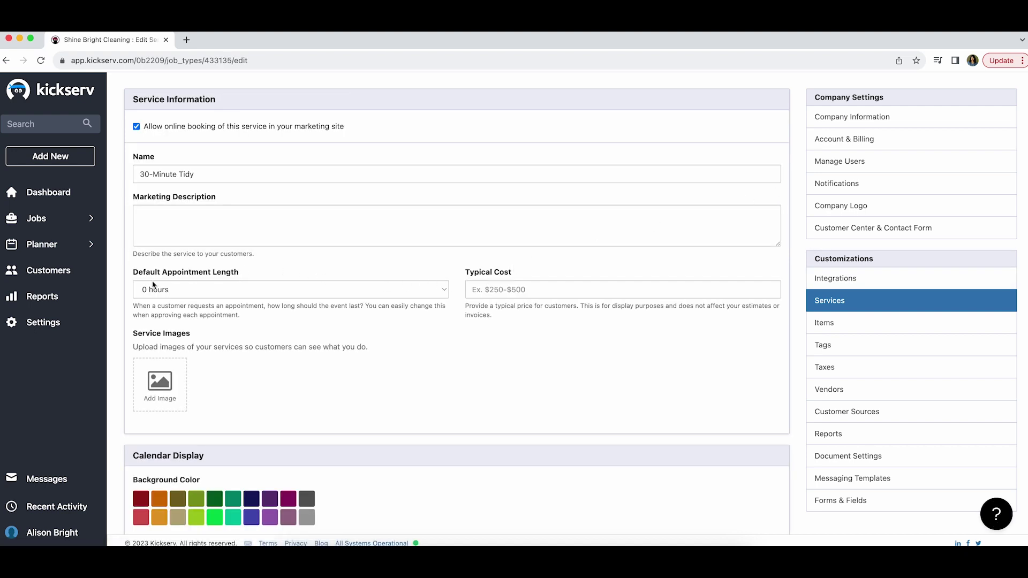
mouse_move(49, 244)
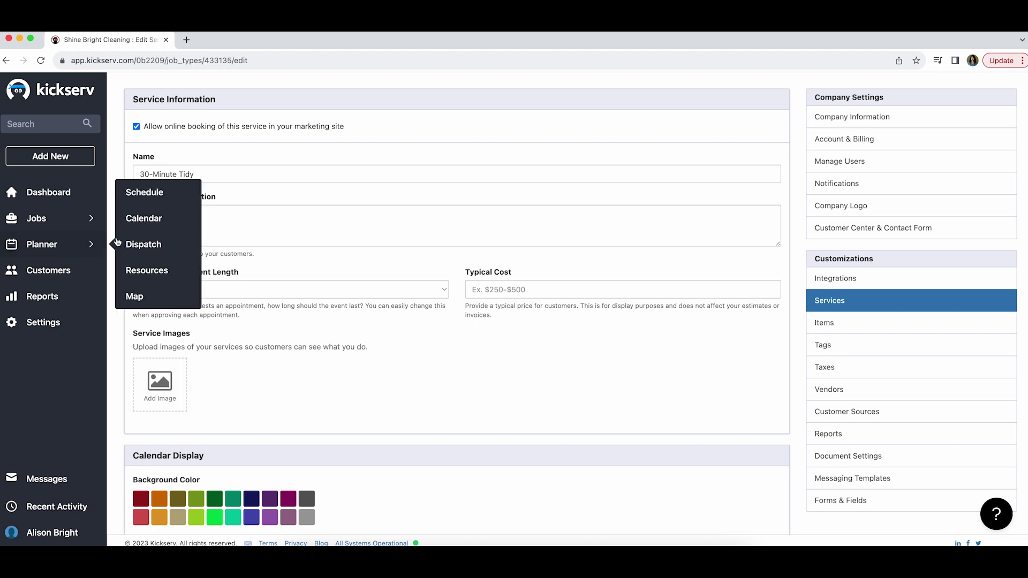
left_click(141, 224)
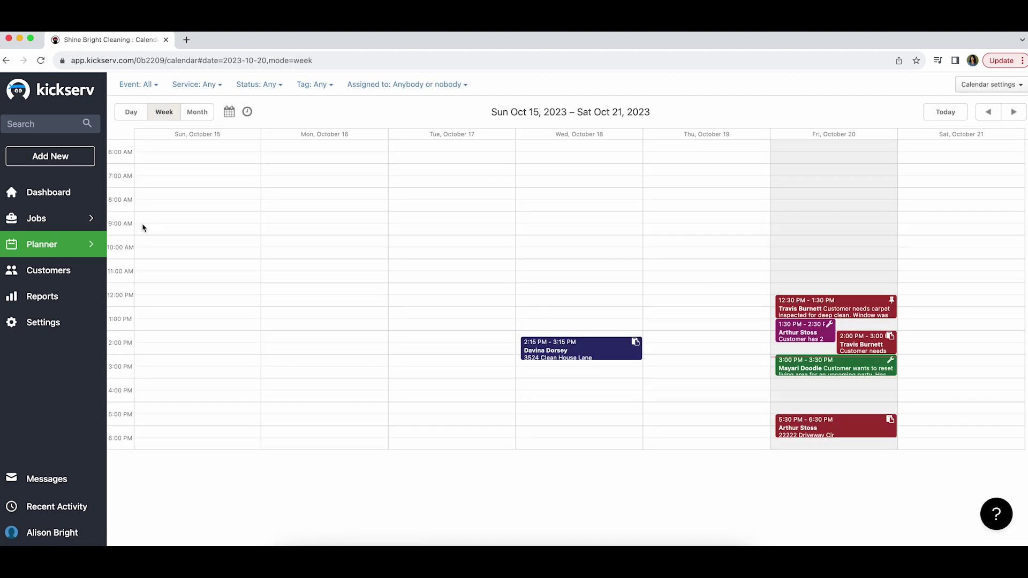
Draft an event on Wednesday Oct 18 morning and peek at the event-type and service filters
left_click_drag(573, 236, 575, 270)
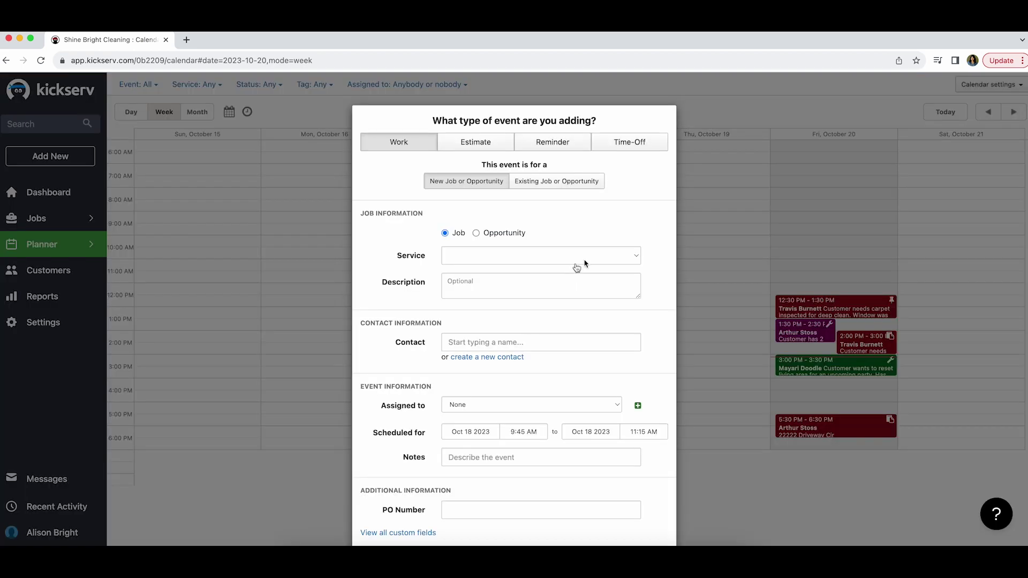
left_click(148, 85)
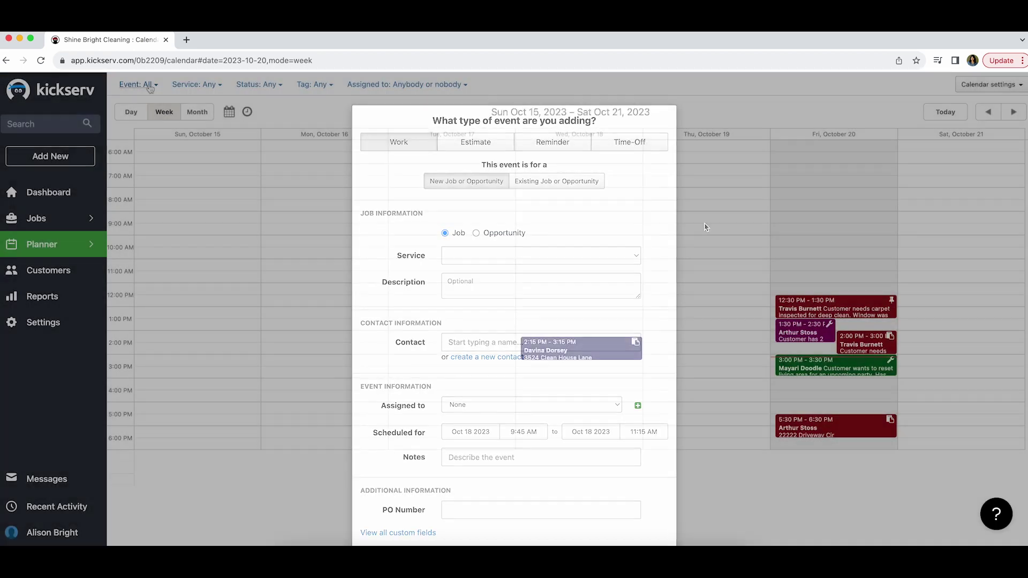
left_click(201, 86)
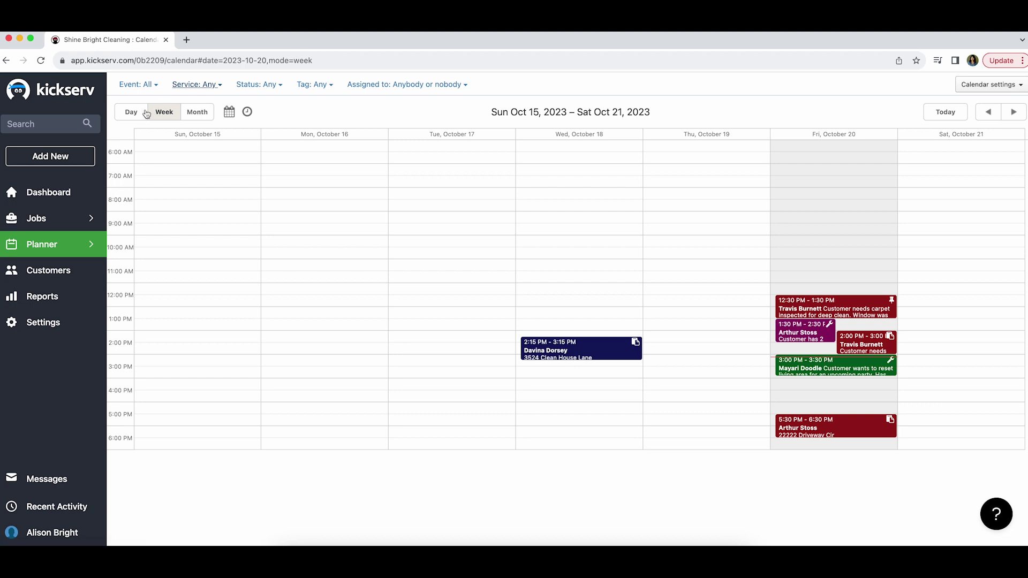
Switch to the October 2023 month view and peek at the date picker and time-range settings
left_click(191, 113)
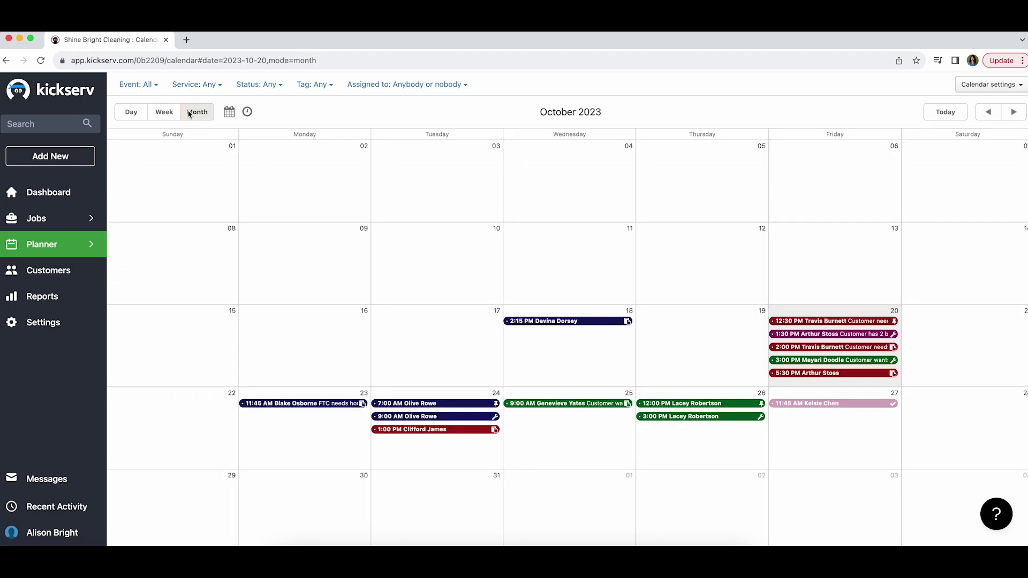
left_click(229, 112)
left_click(248, 113)
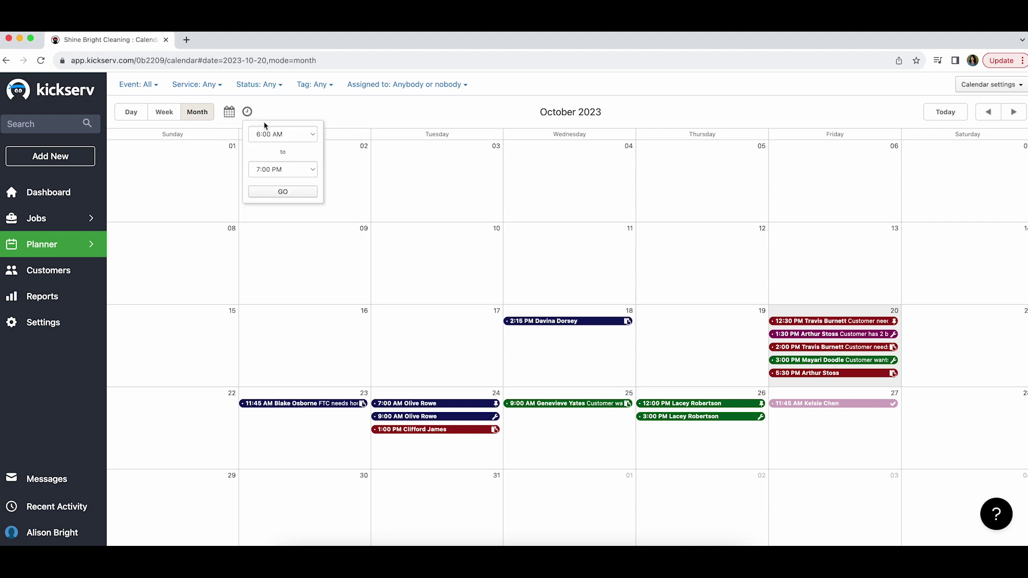
left_click(412, 121)
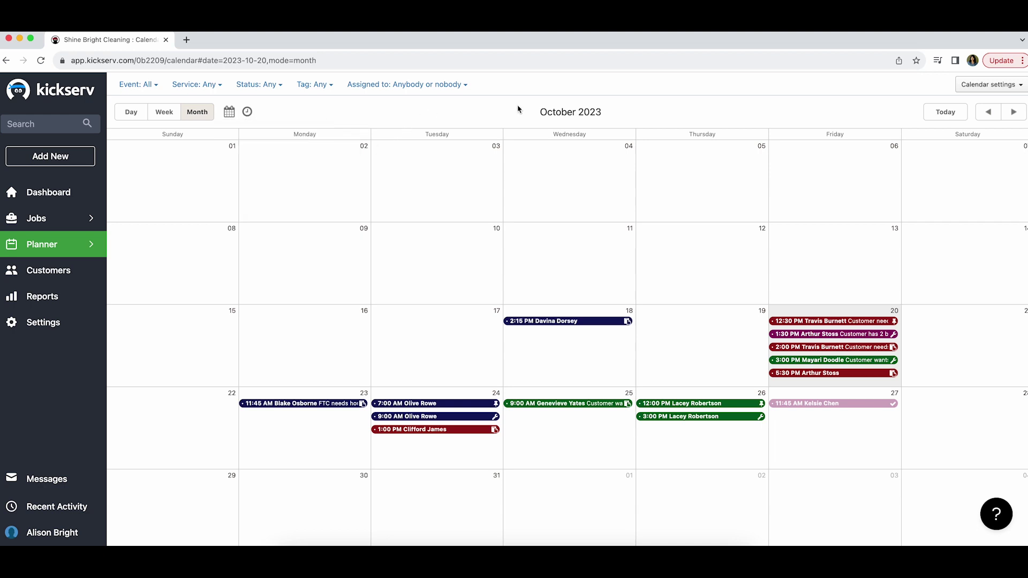
left_click(999, 90)
Set up Google Calendar sync from the calendar settings, connecting and choosing the Google account
left_click(80, 246)
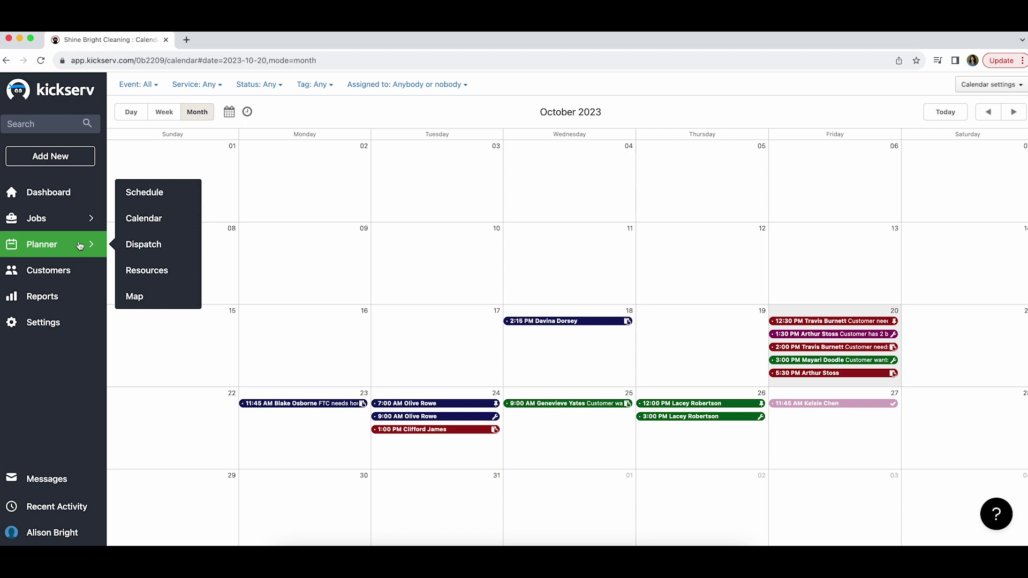
left_click(173, 215)
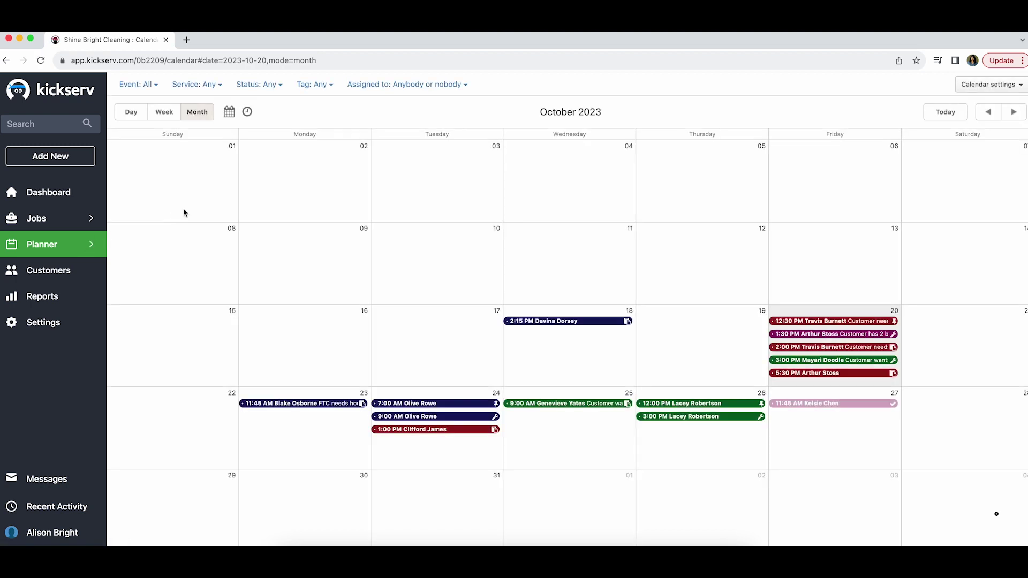
left_click(1000, 84)
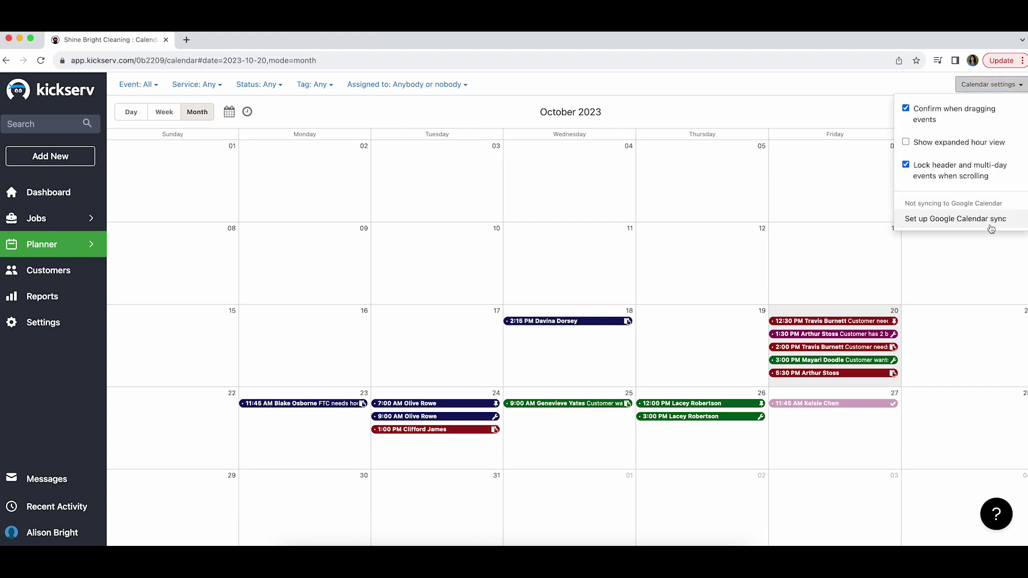
left_click(957, 218)
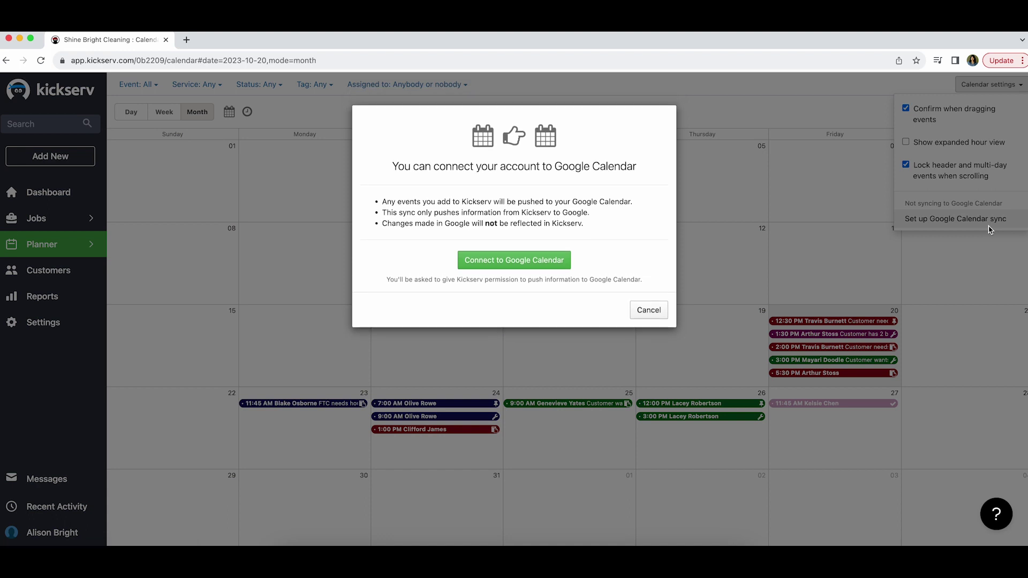
left_click(508, 261)
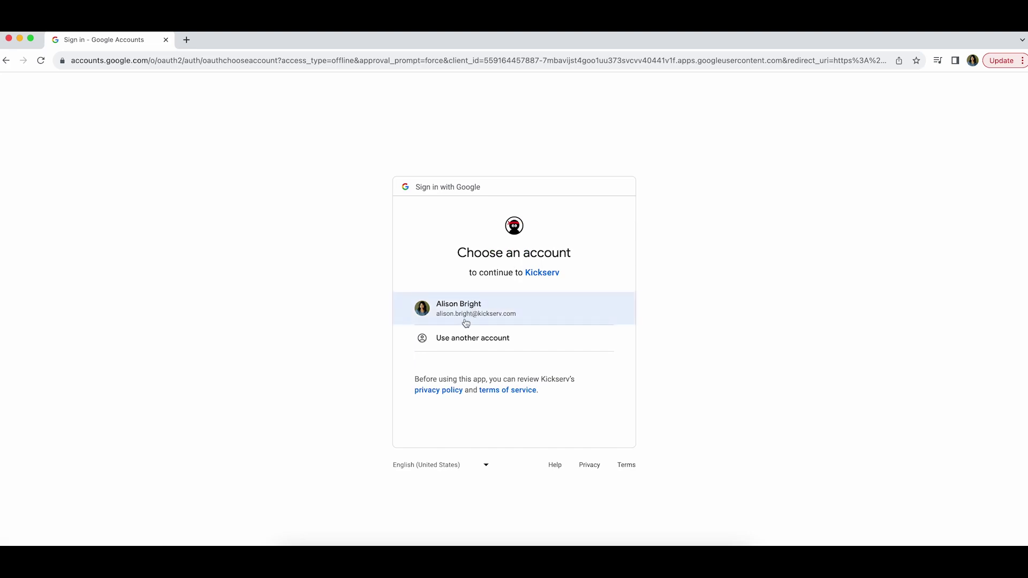
left_click(464, 319)
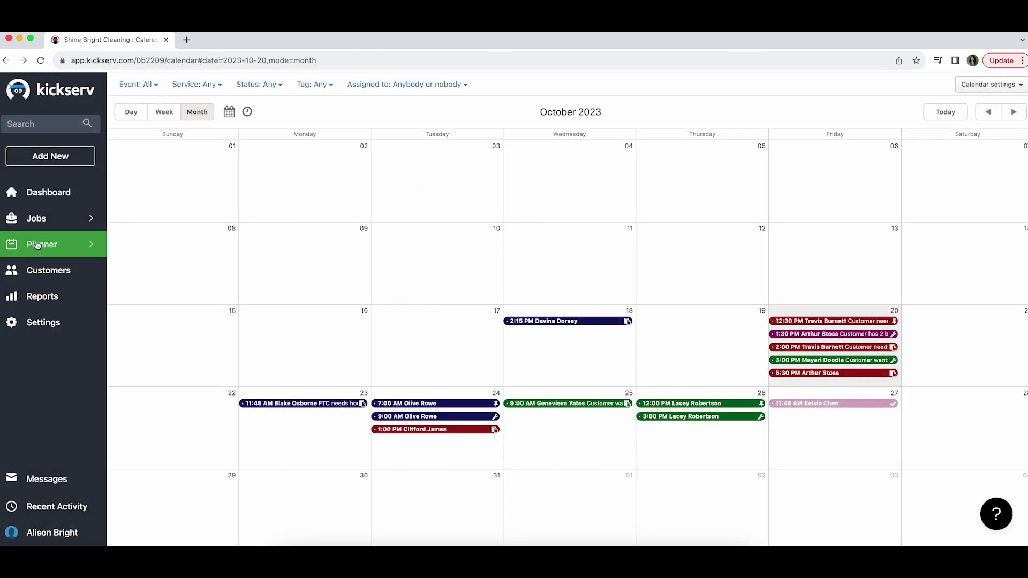
Go to the Dispatch map page and advance its timeline to Oct 22–28, 2023
left_click(36, 245)
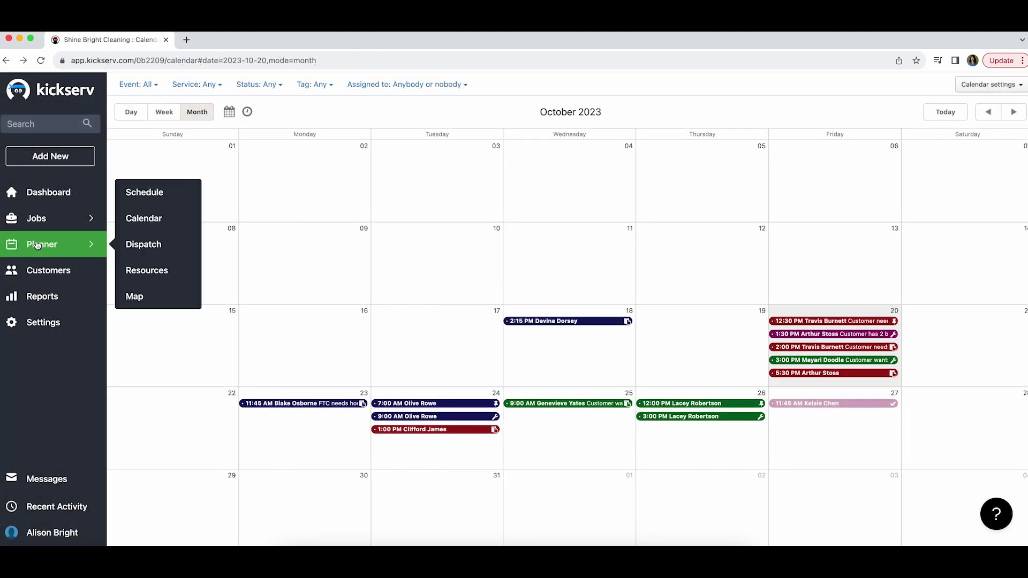
left_click(144, 248)
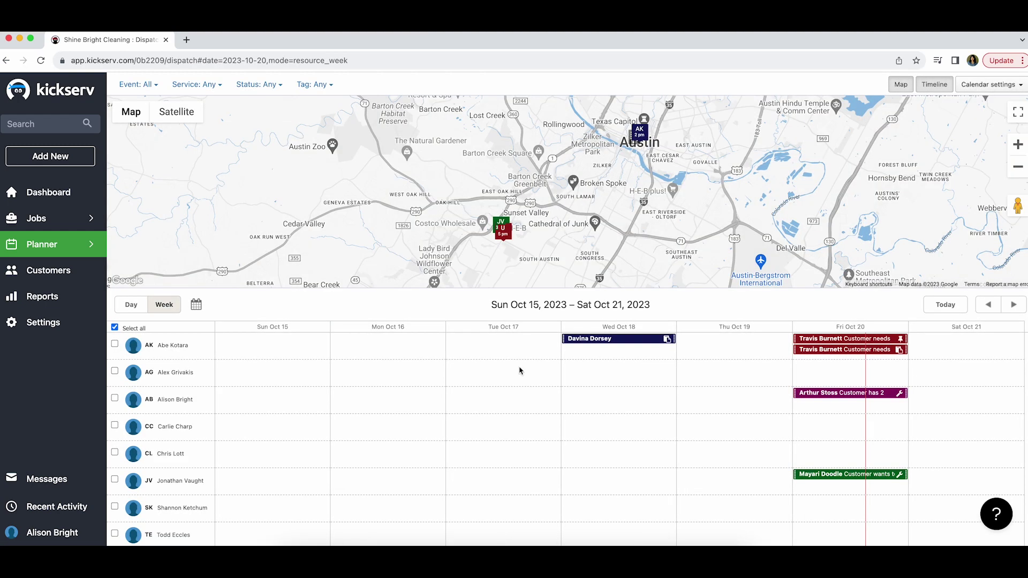
left_click(1014, 305)
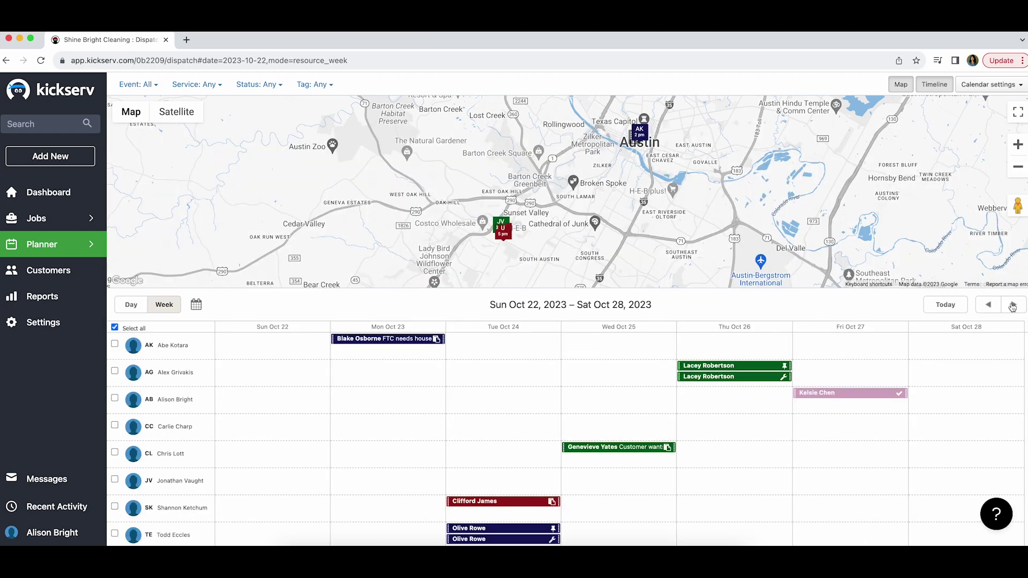
scroll(637, 431, "down", 1)
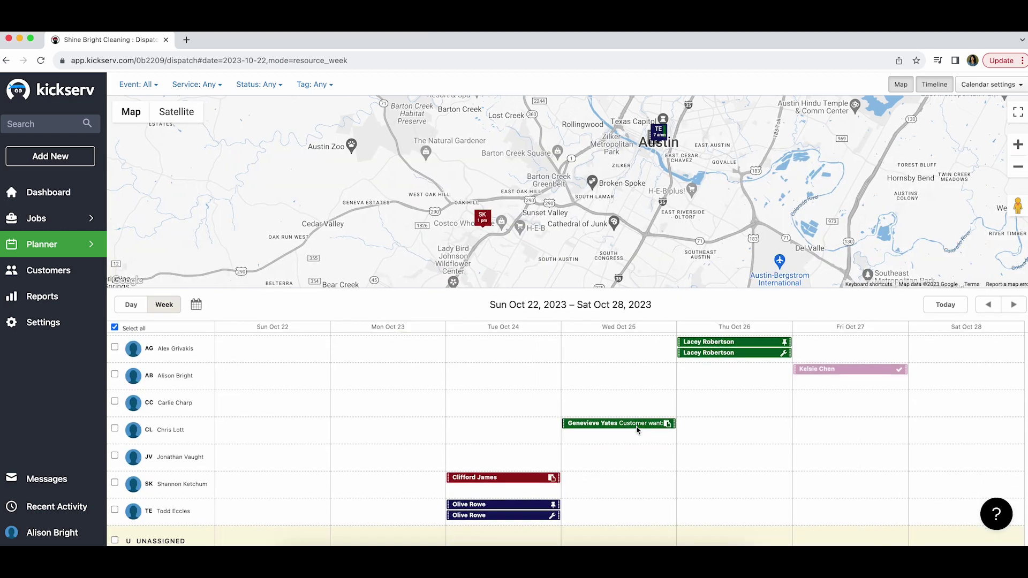
scroll(638, 431, "up", 1)
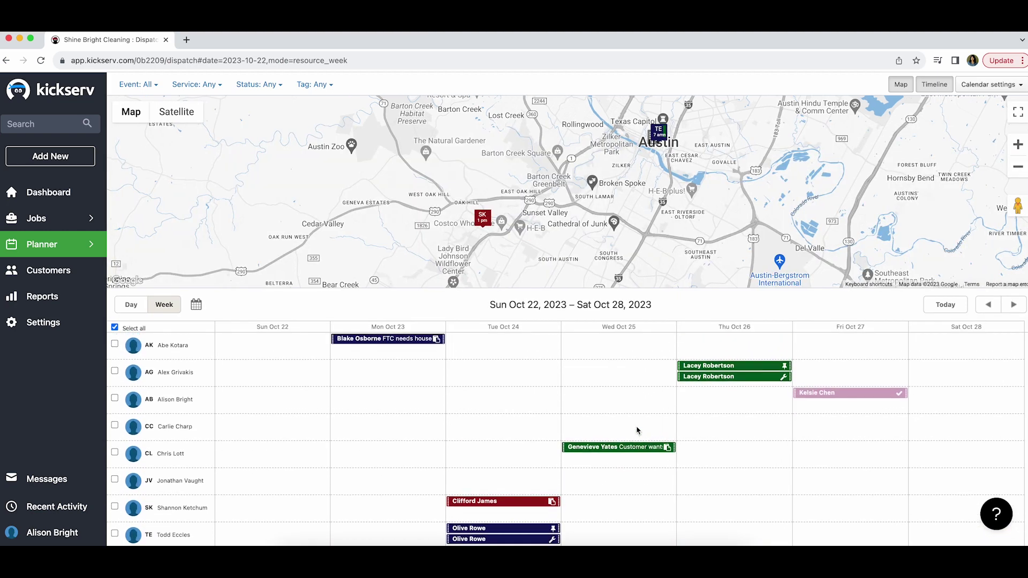
Zoom the map out and back in, return to Oct 15–21, and pan across Austin
left_click(1018, 171)
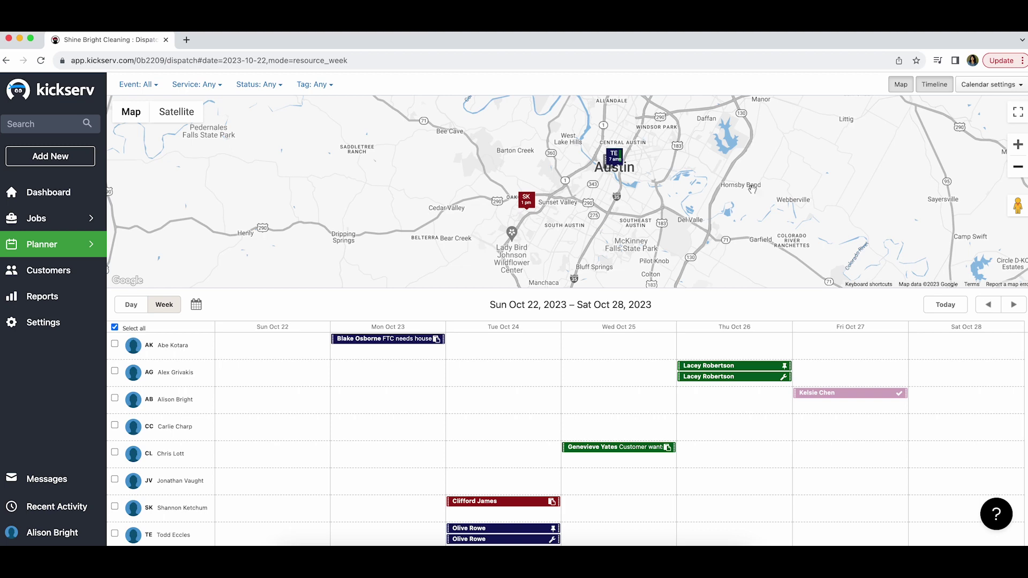
left_click(1017, 145)
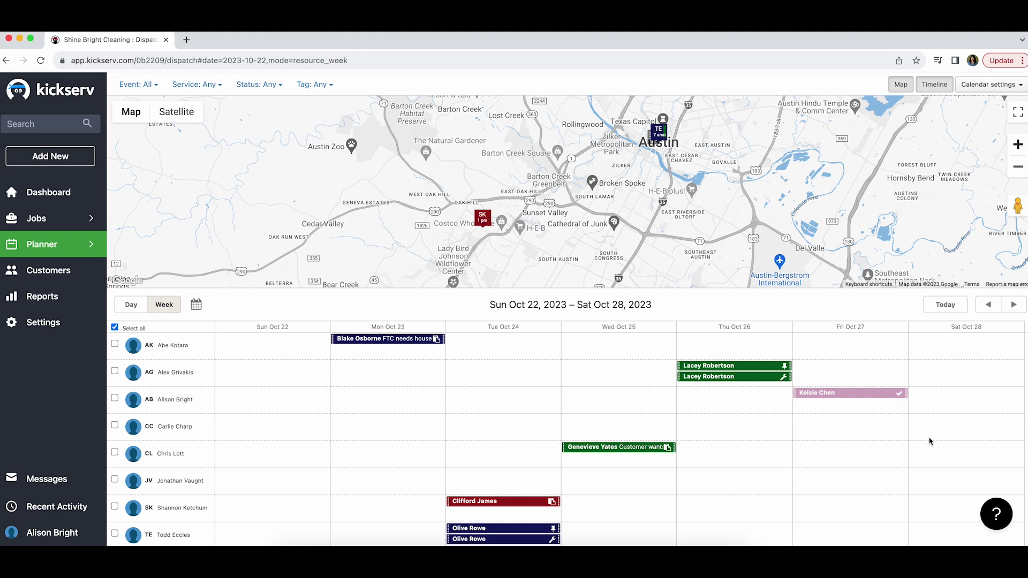
scroll(859, 438, "down", 1)
scroll(858, 437, "up", 1)
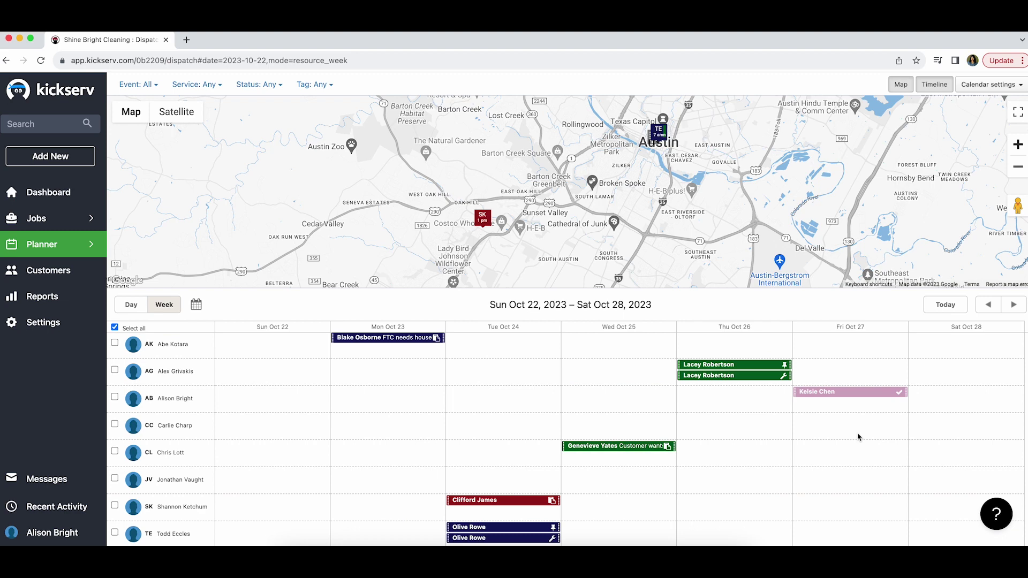
left_click(986, 305)
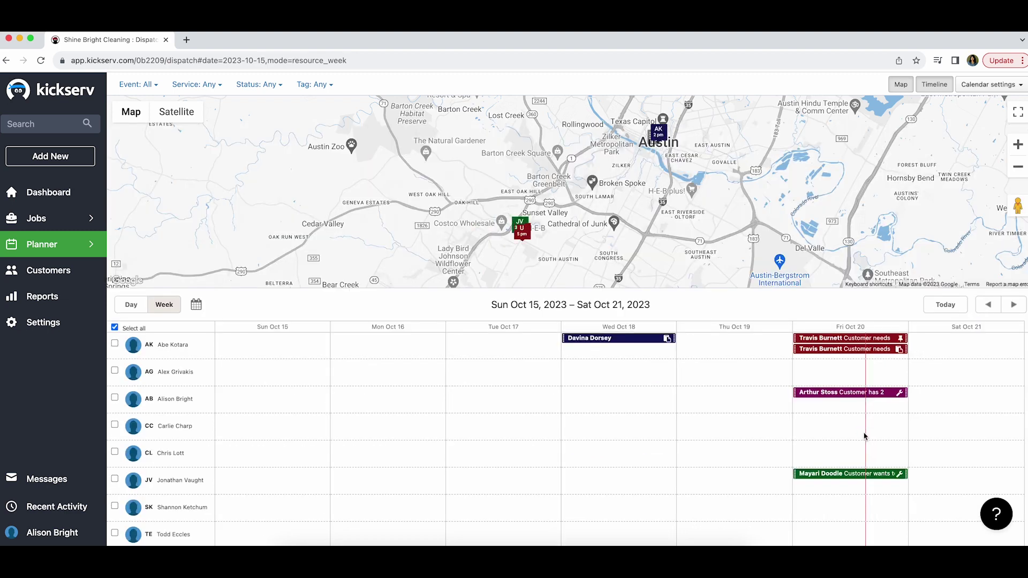
scroll(865, 437, "down", 1)
scroll(865, 436, "up", 1)
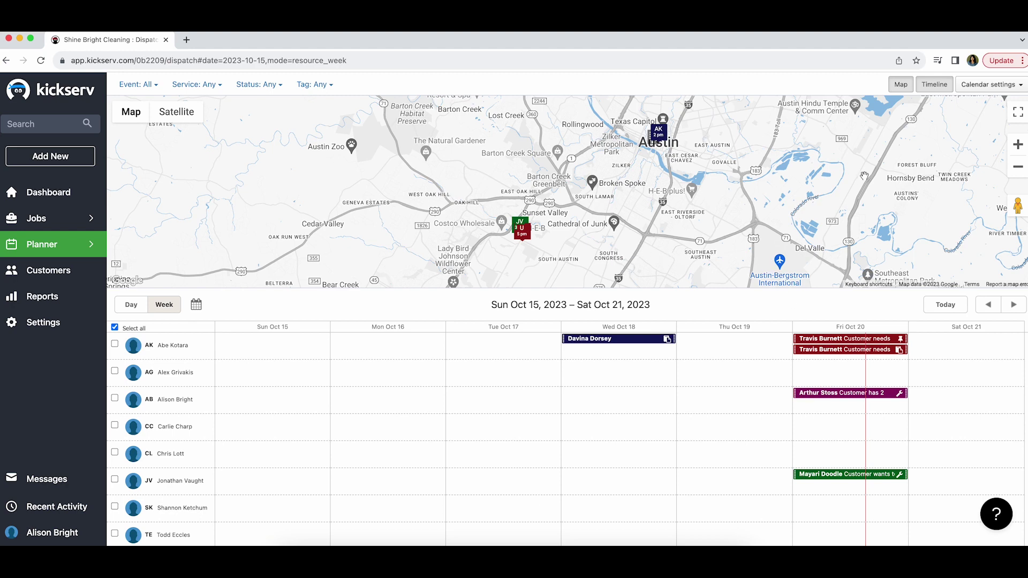
left_click_drag(864, 176, 796, 210)
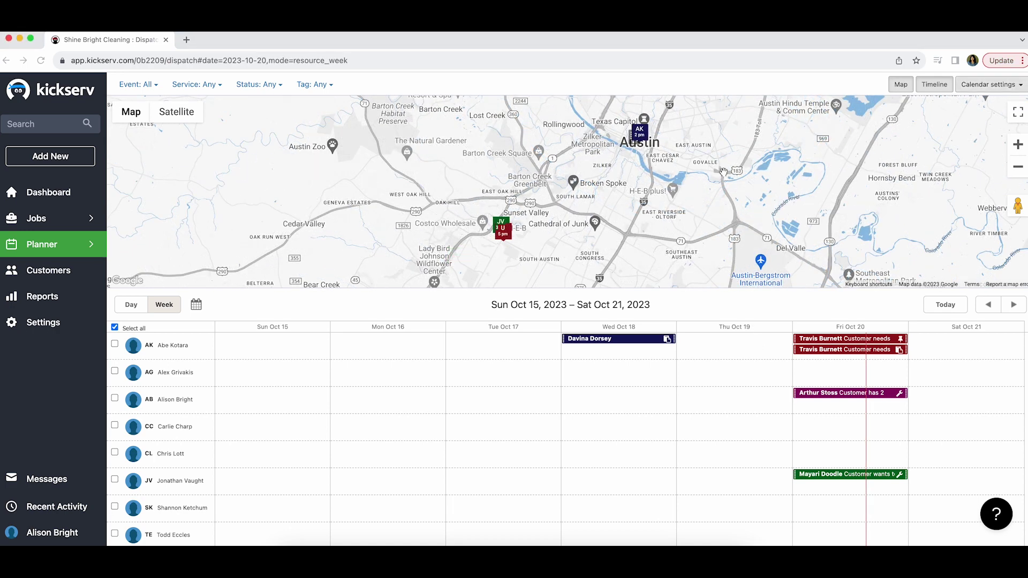
left_click_drag(724, 175, 644, 198)
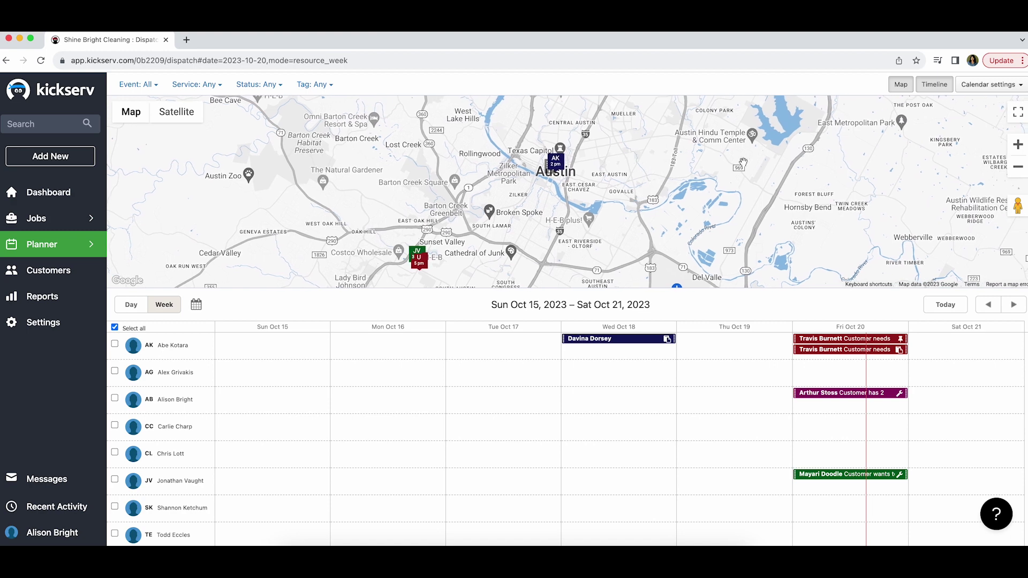
Enable 'Show employee locations' in the calendar settings
left_click(996, 88)
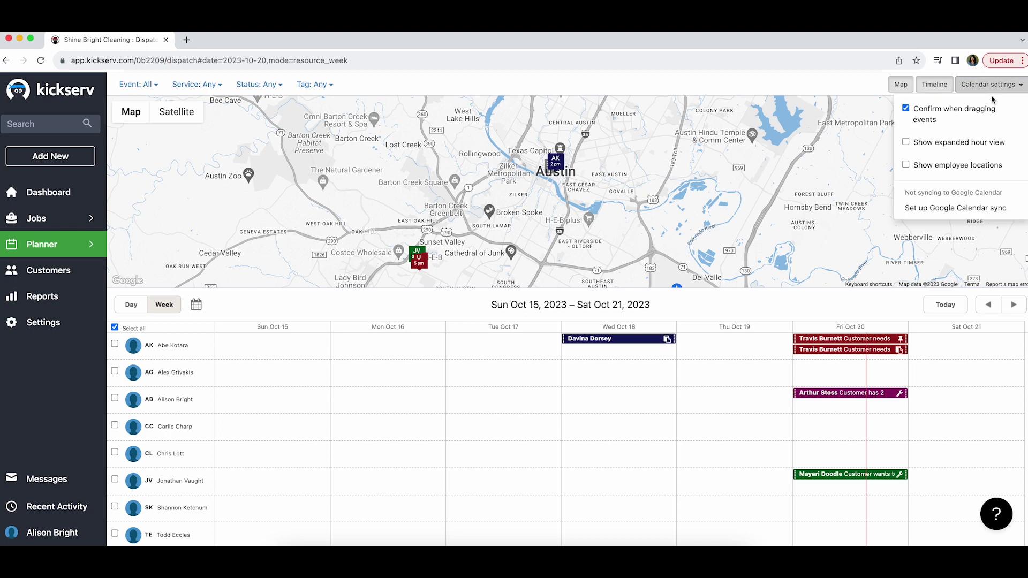
left_click(906, 166)
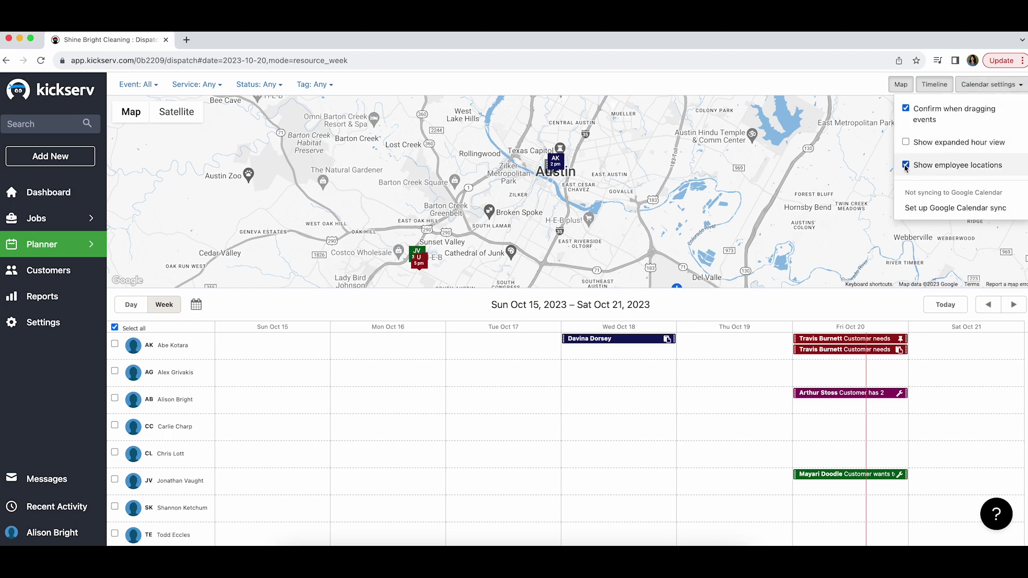
left_click(856, 170)
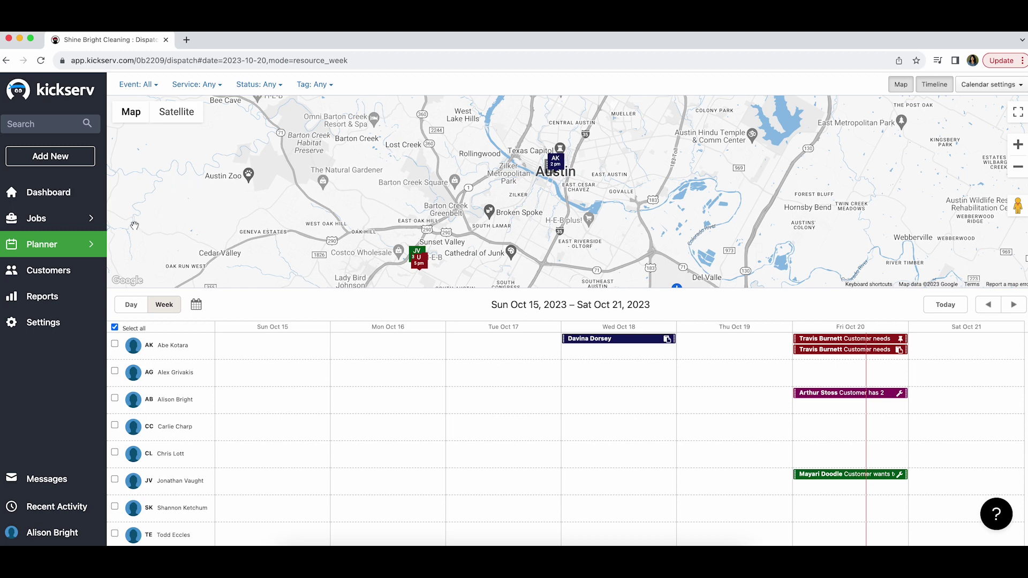
left_click(589, 378)
scroll(588, 378, "down", 3)
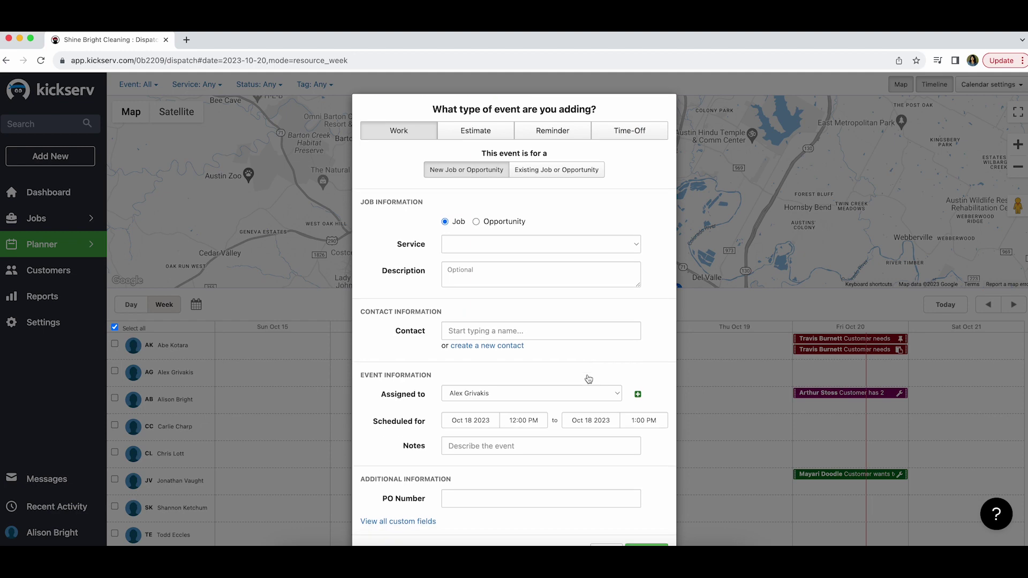
left_click(614, 508)
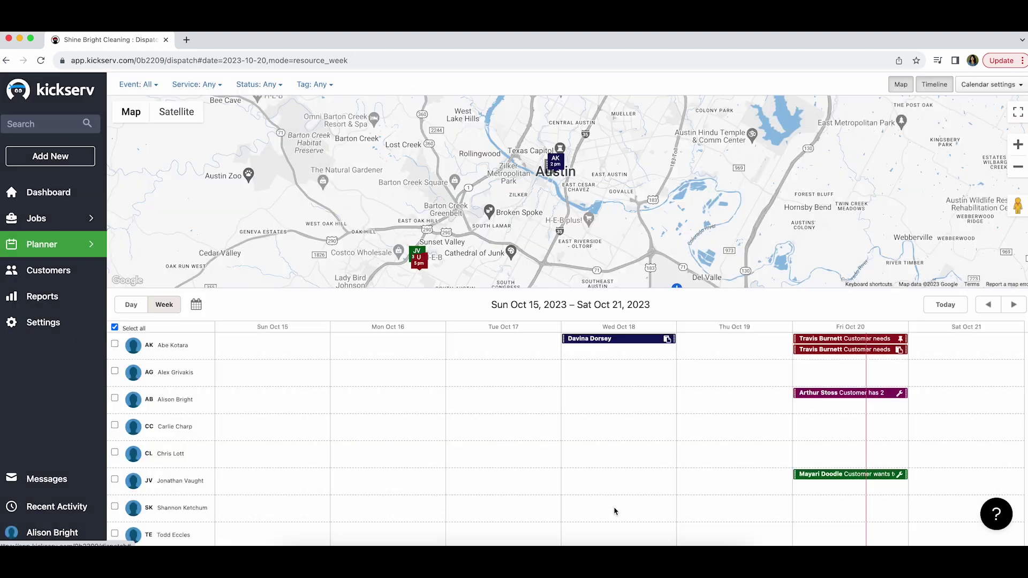
scroll(886, 453, "down", 1)
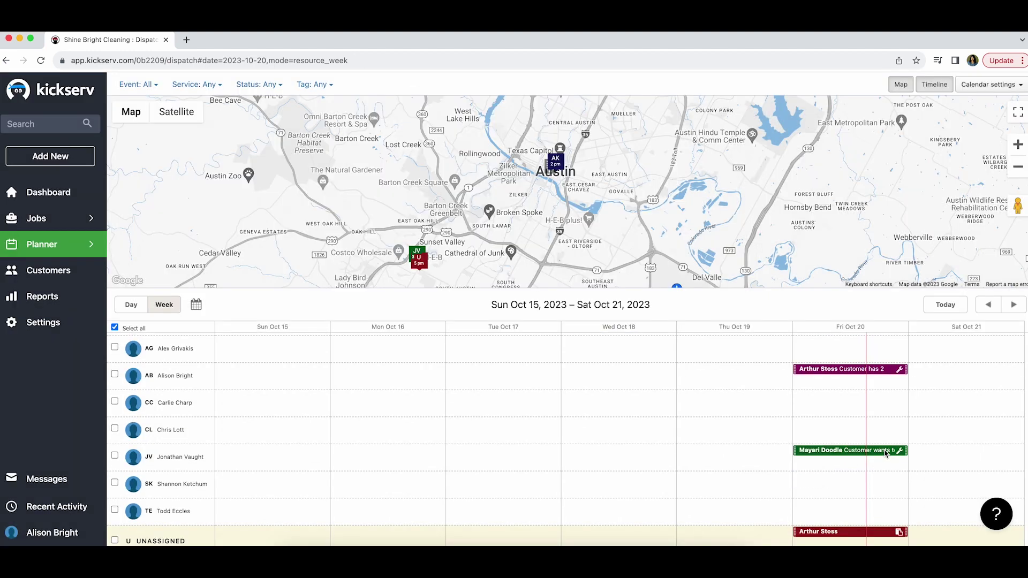
left_click(839, 533)
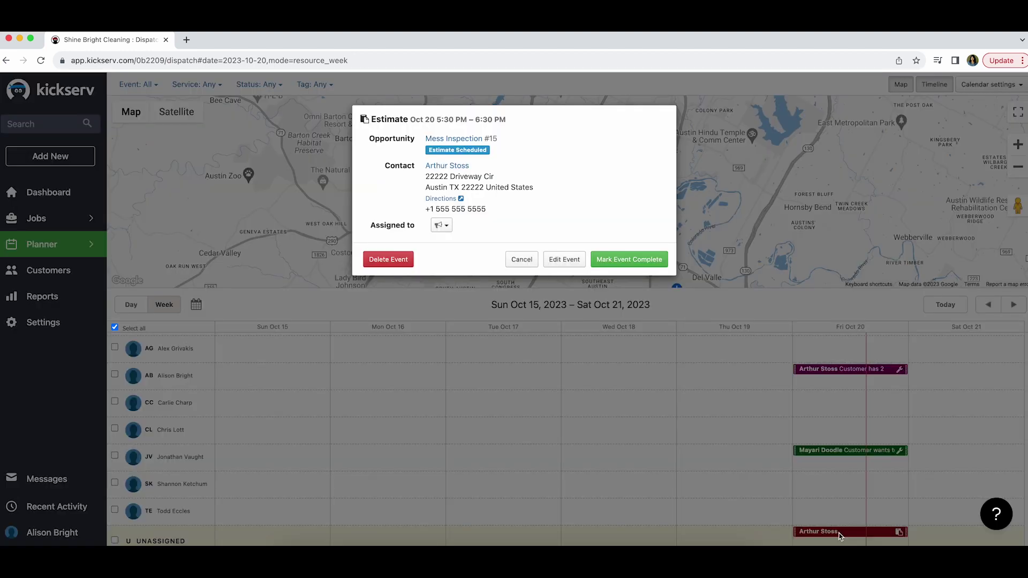
left_click(565, 259)
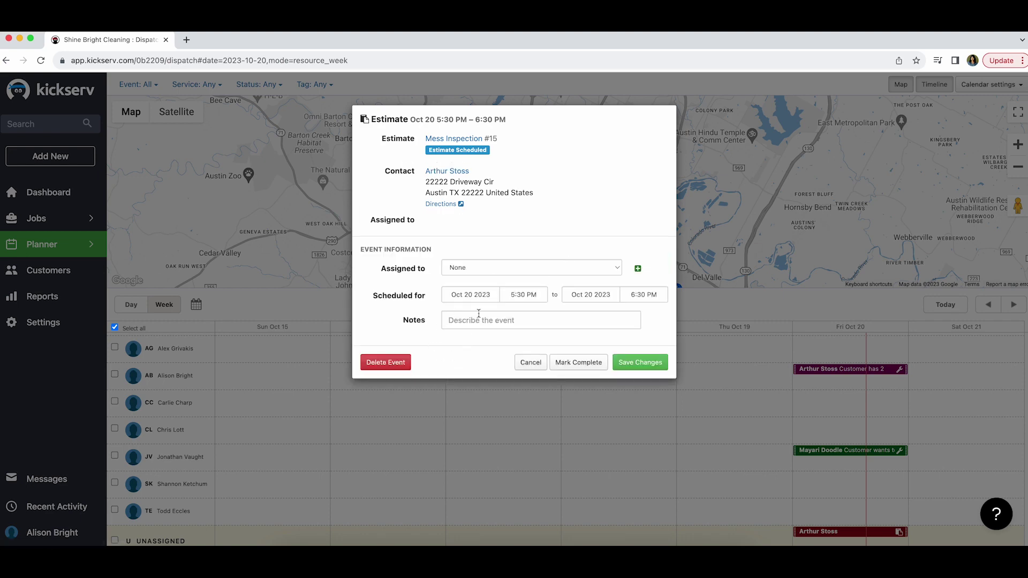
left_click(490, 269)
left_click(489, 280)
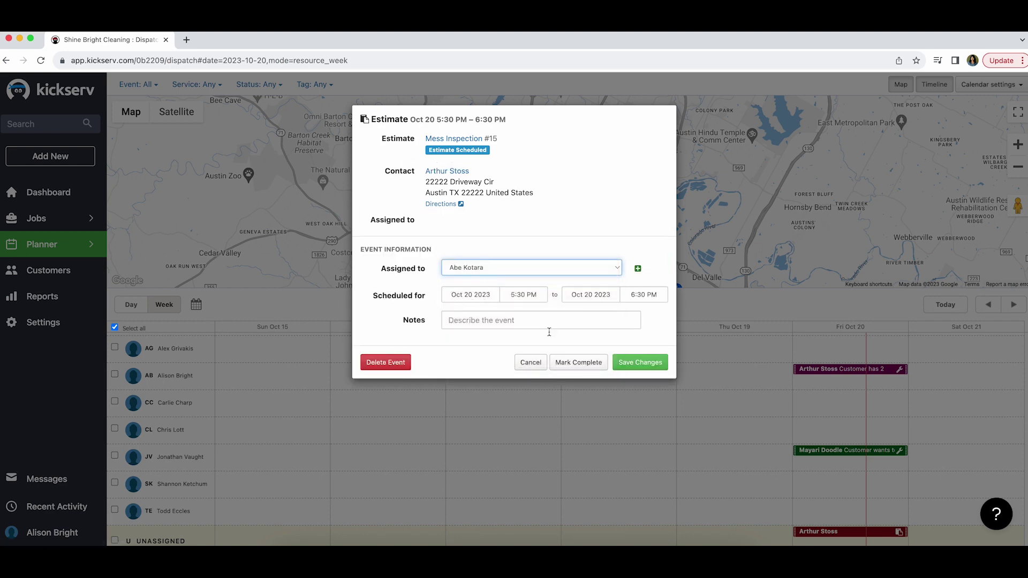
left_click(640, 362)
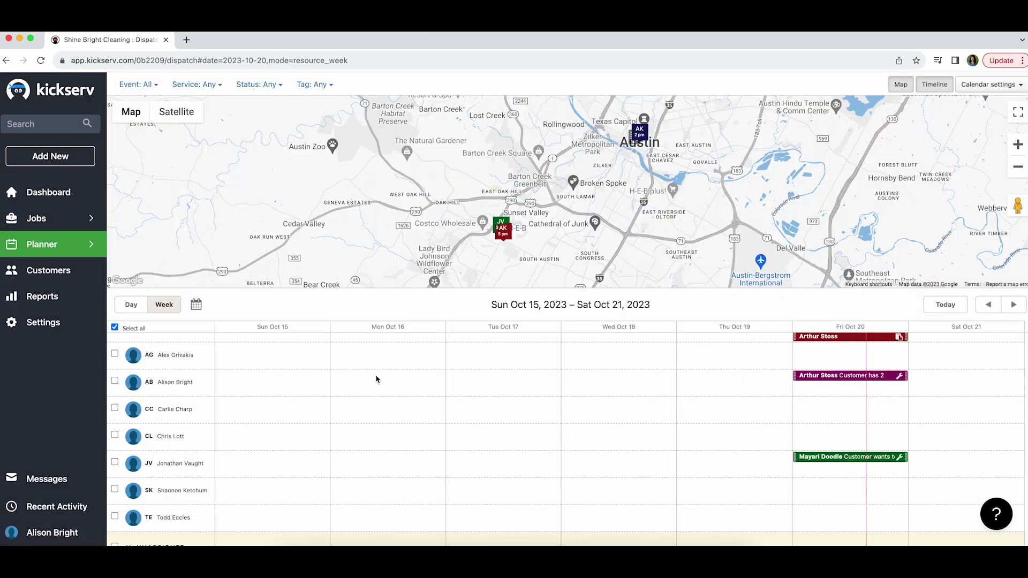
Go to the Resources timeline and advance it to Oct 22–28, 2023
mouse_move(53, 244)
left_click(137, 273)
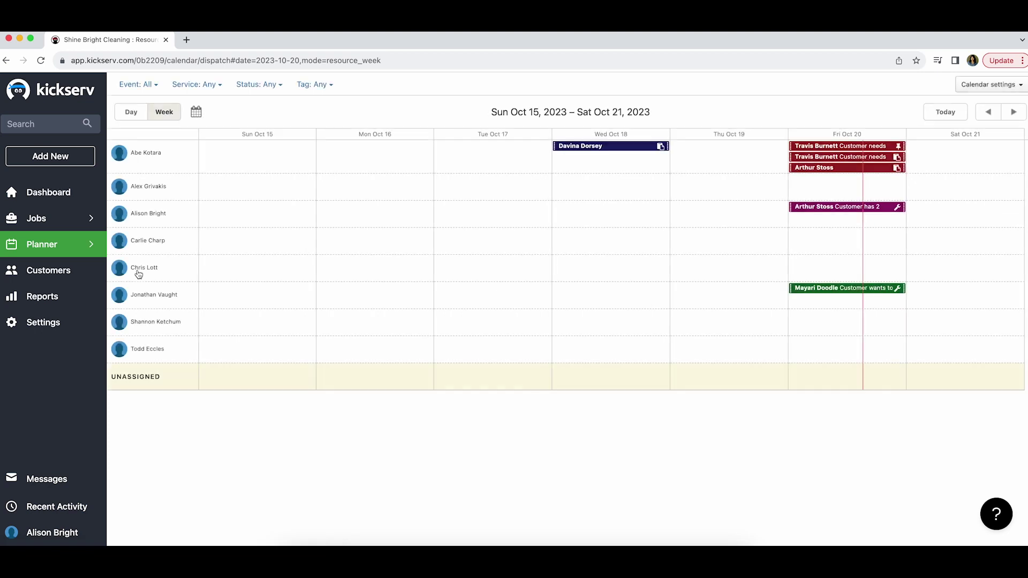
left_click(1012, 113)
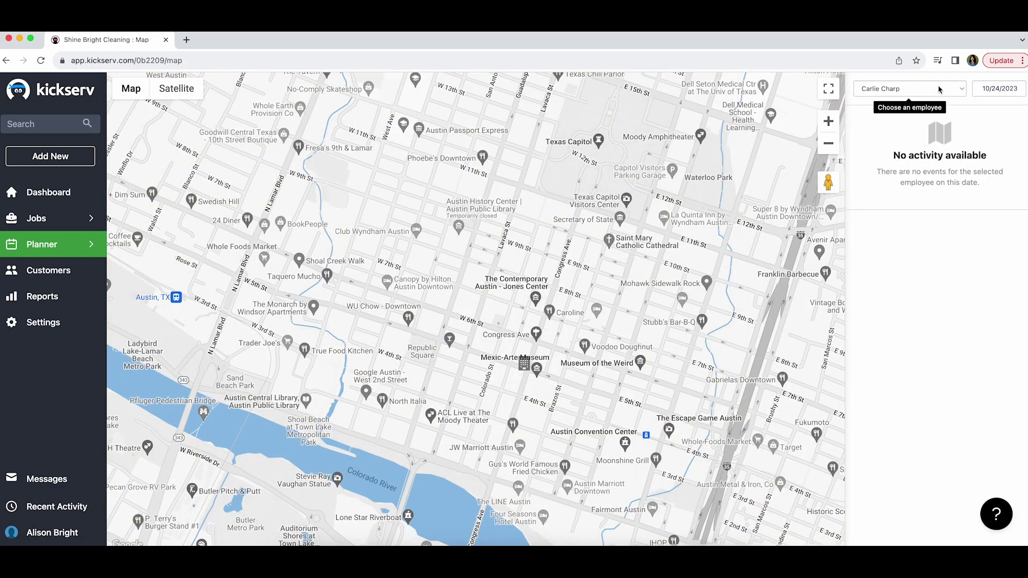
Set the Map page to show Everyone's events for October 20, 2023
left_click(939, 90)
key("Escape")
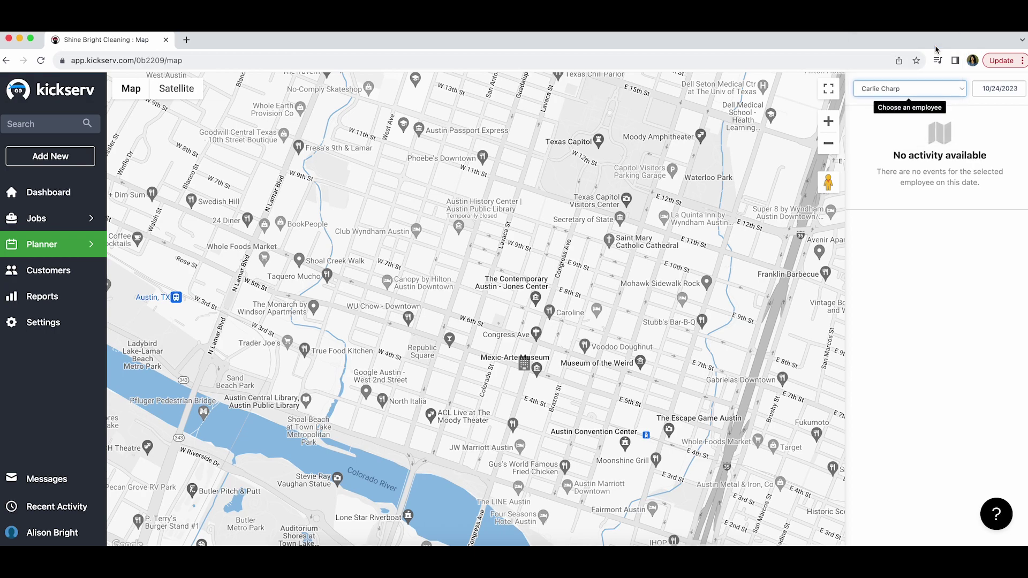
key("Up")
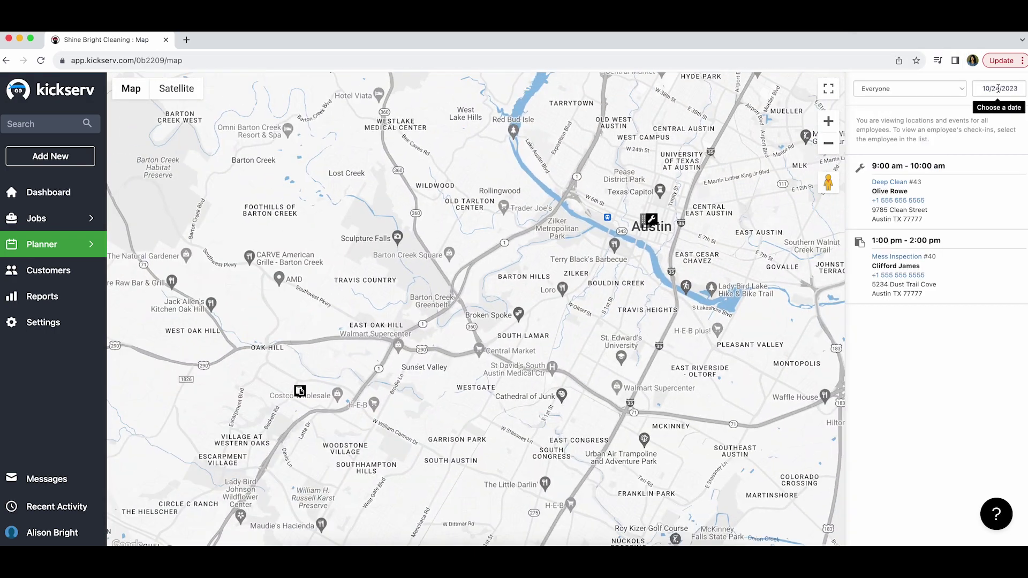
left_click(998, 89)
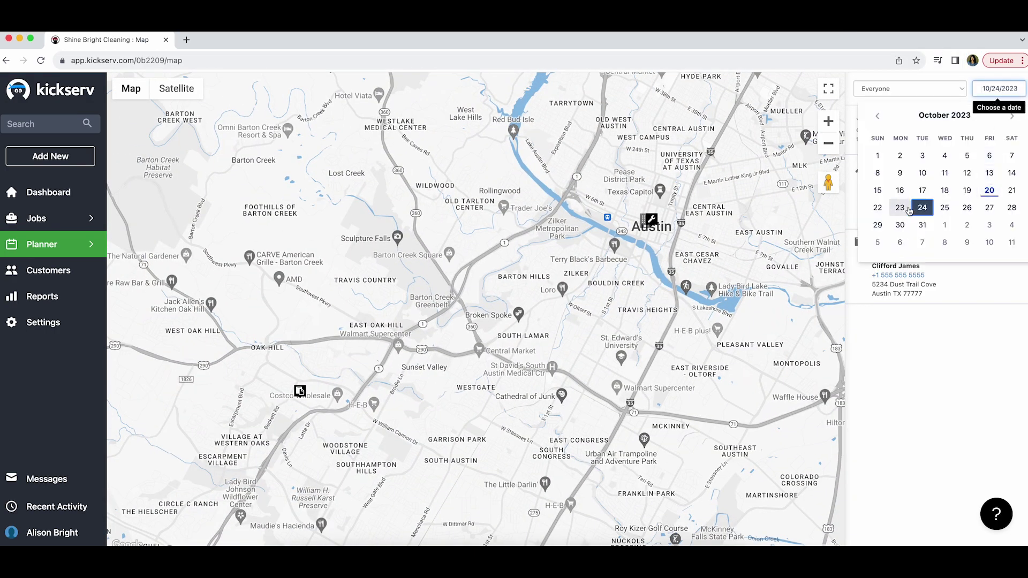
left_click(989, 191)
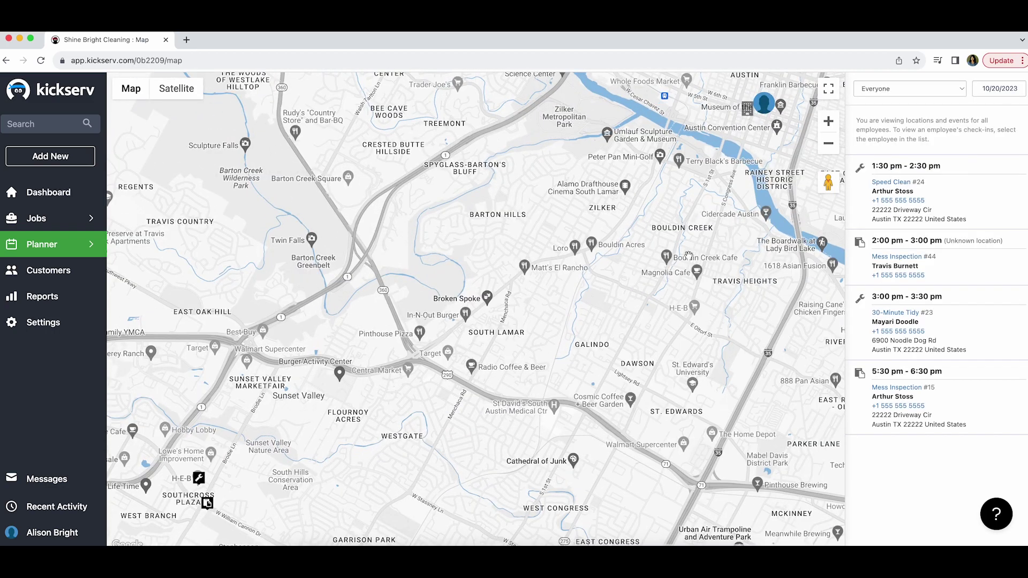
Zoom out and pan the map to take in all of Austin
left_click_drag(788, 194, 516, 332)
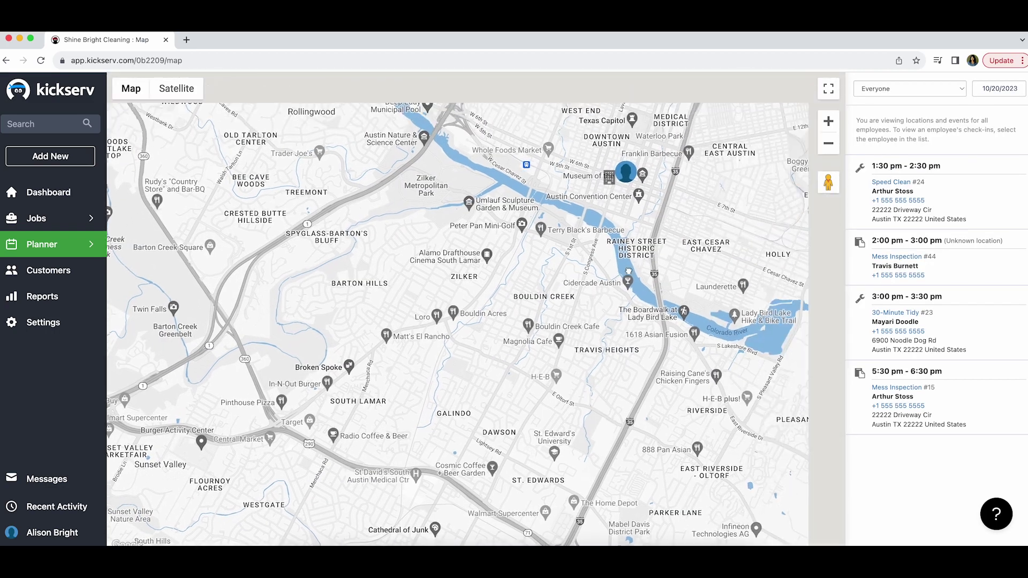
left_click(829, 141)
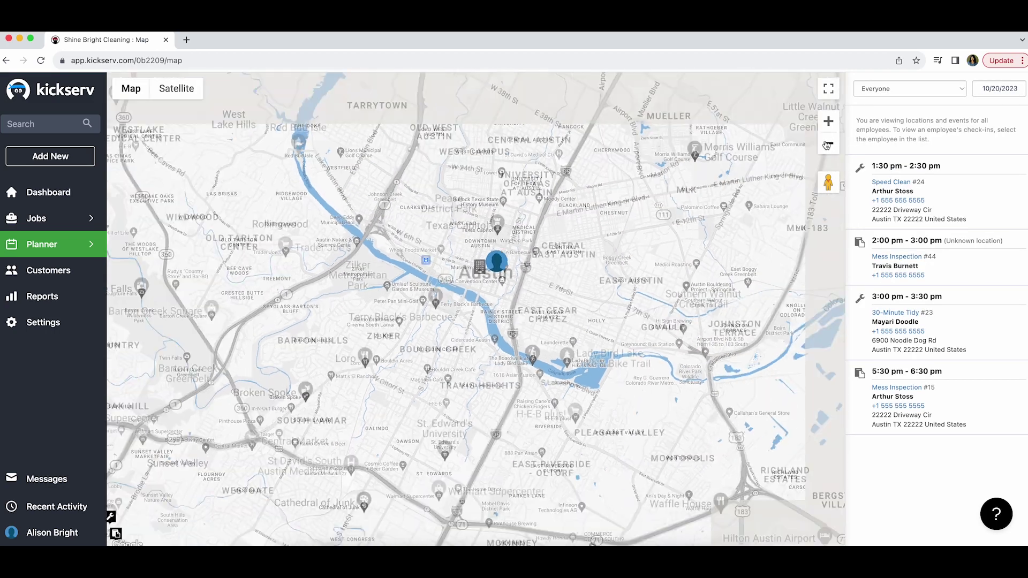
left_click(829, 141)
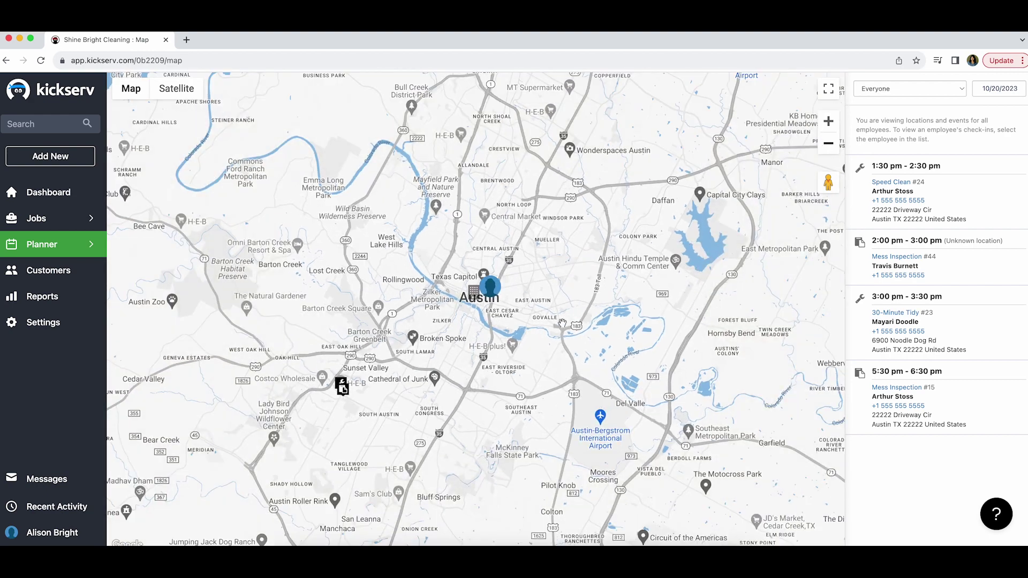
left_click_drag(498, 350, 607, 312)
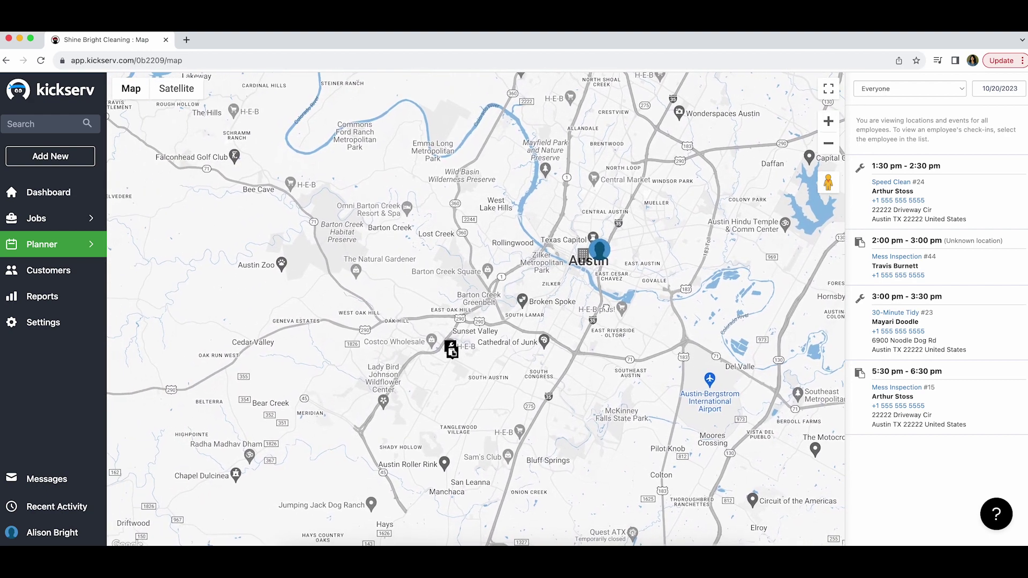
left_click_drag(351, 440, 371, 384)
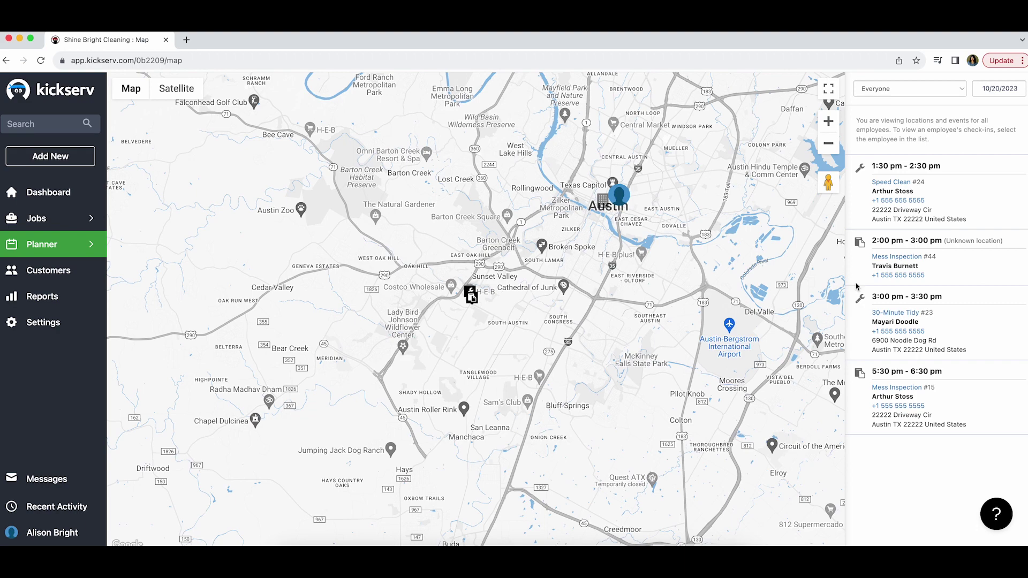